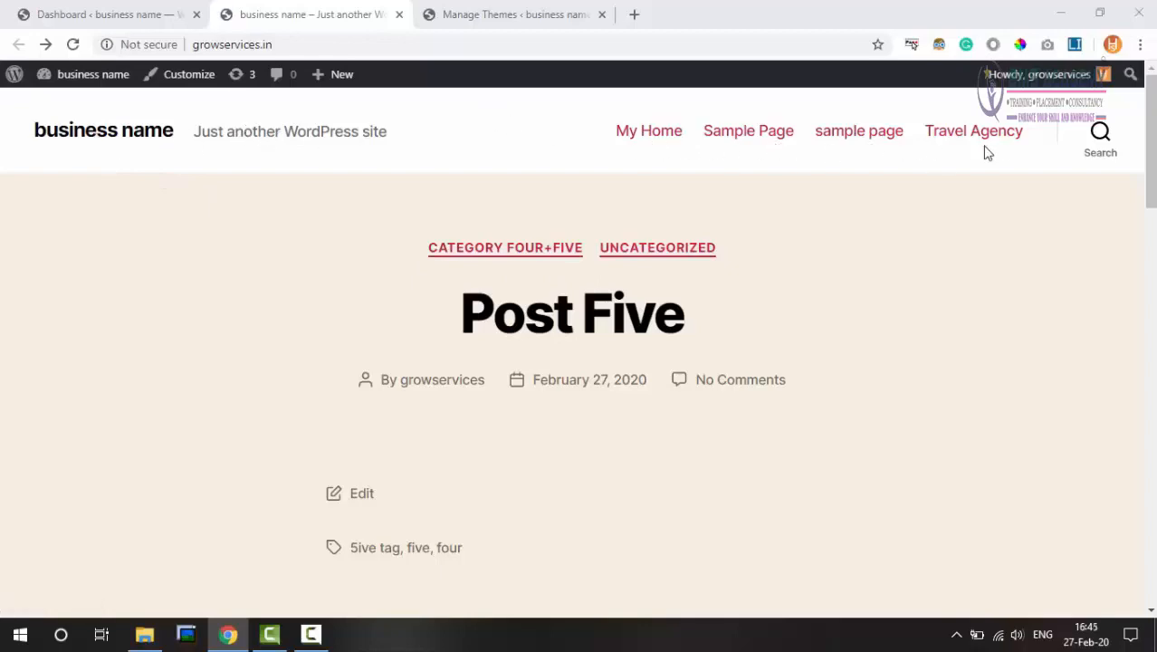
Look over the site's homepage from the header menu down to the footer widgets.
scroll(1086, 362, down, 15)
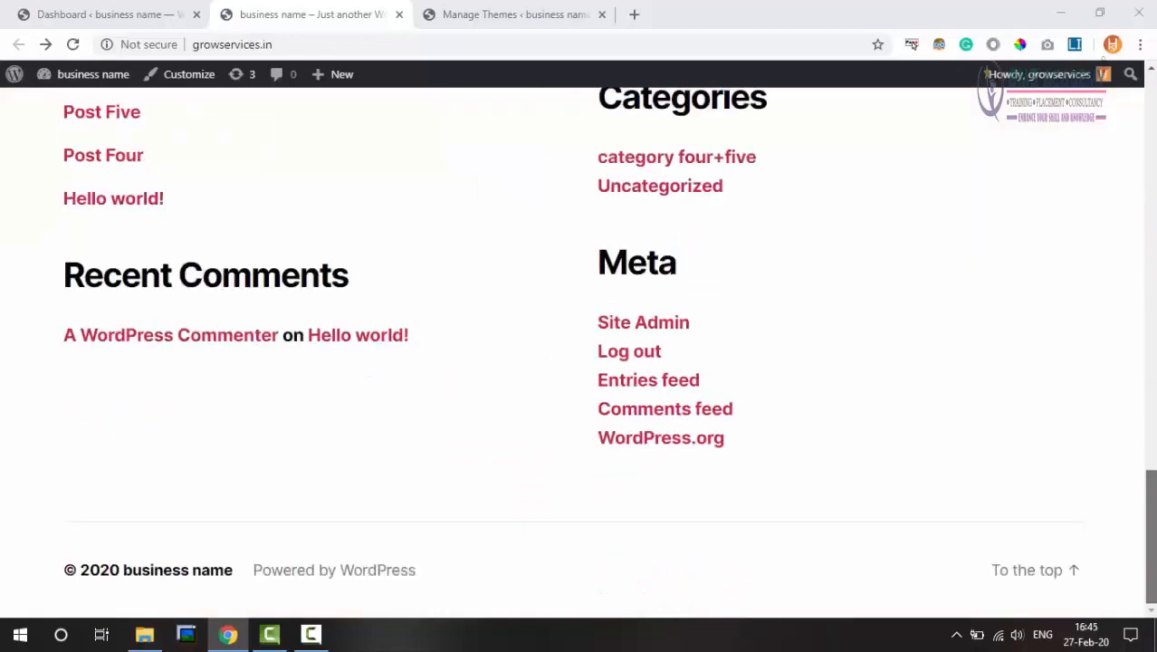
scroll(593, 254, up, 10)
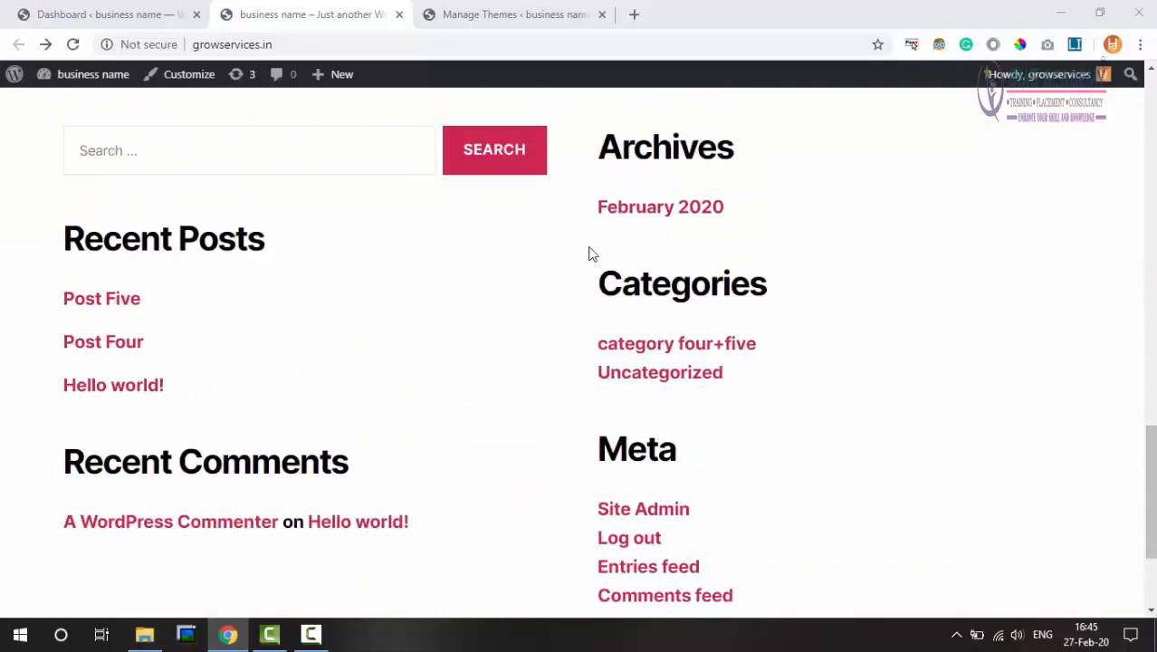
scroll(589, 254, up, 5)
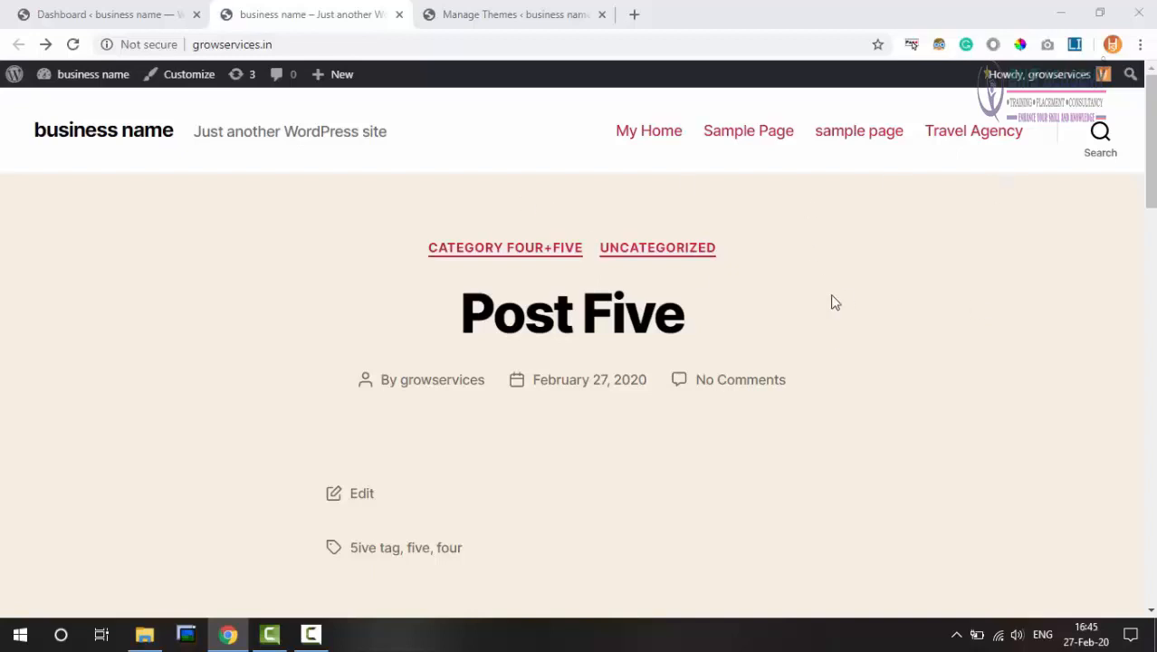
scroll(808, 214, down, 20)
scroll(808, 215, up, 12)
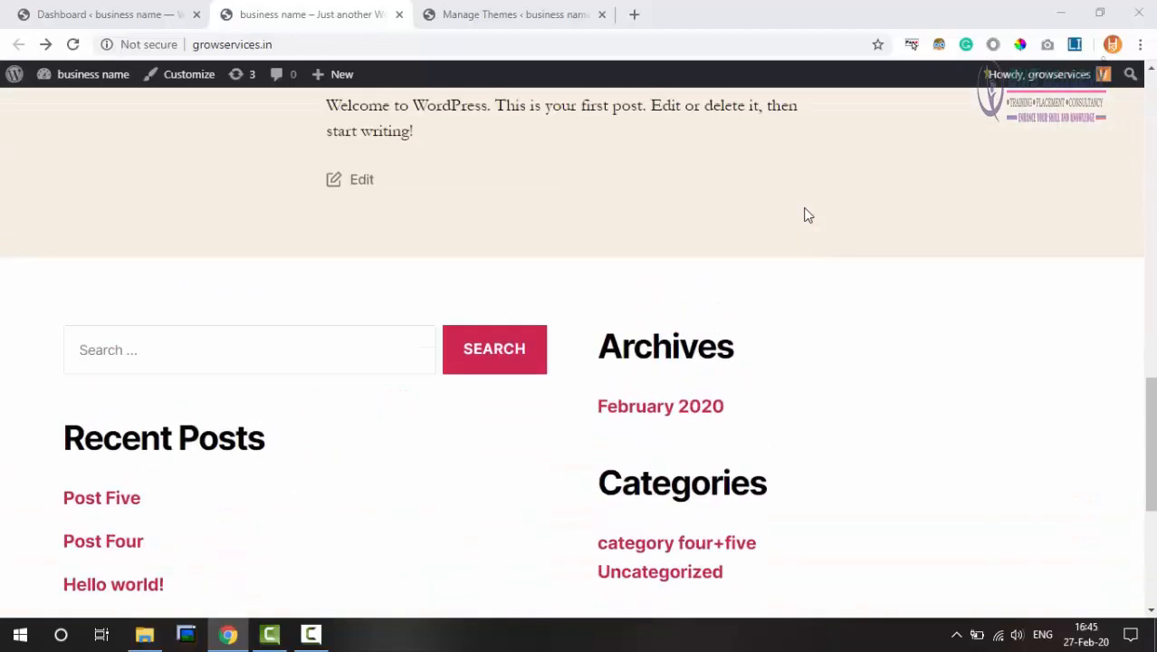
scroll(808, 215, up, 8)
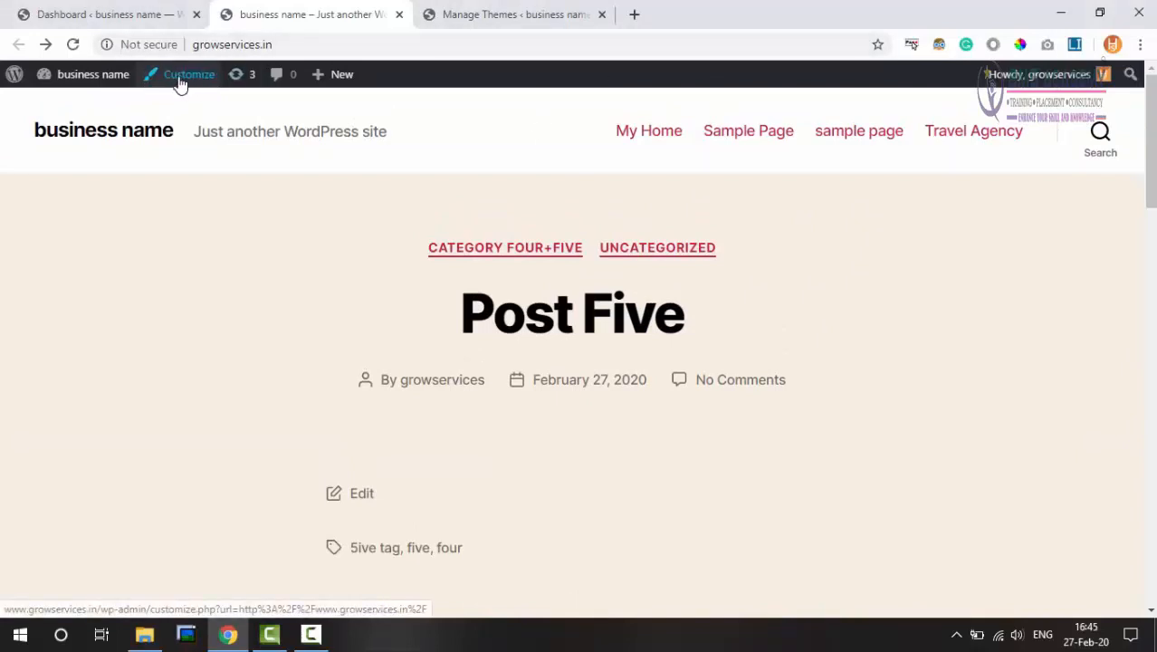
Open the active Twenty Twenty theme in the customizer and close the dashboard and homepage browser tabs.
click(114, 10)
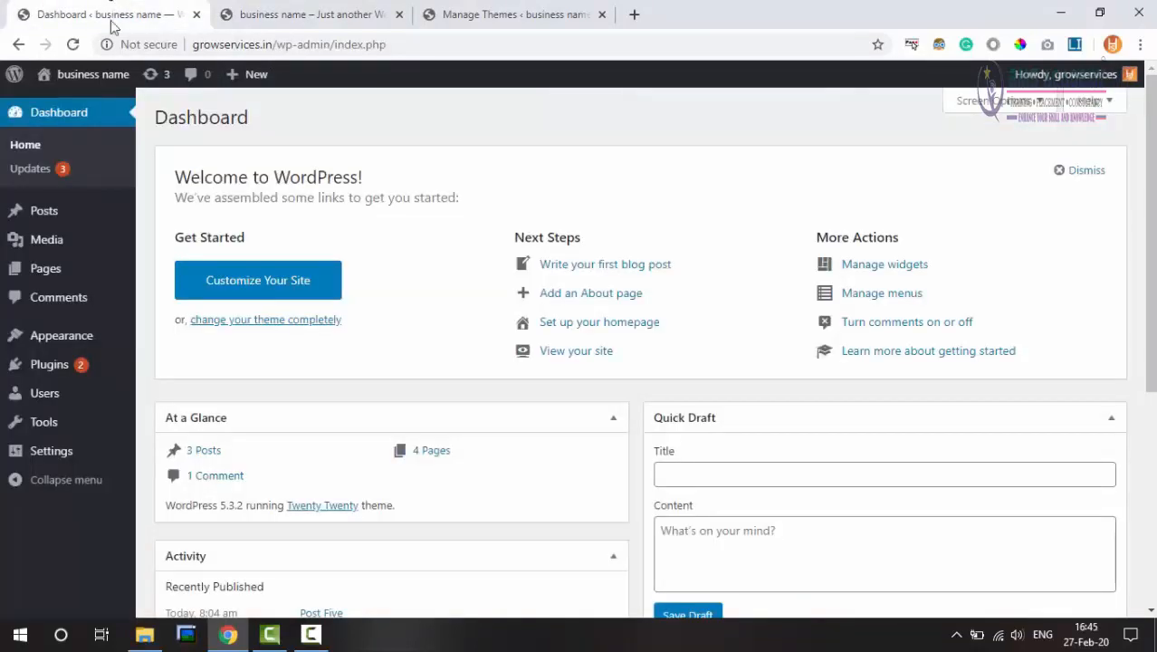
mouse_move(85, 336)
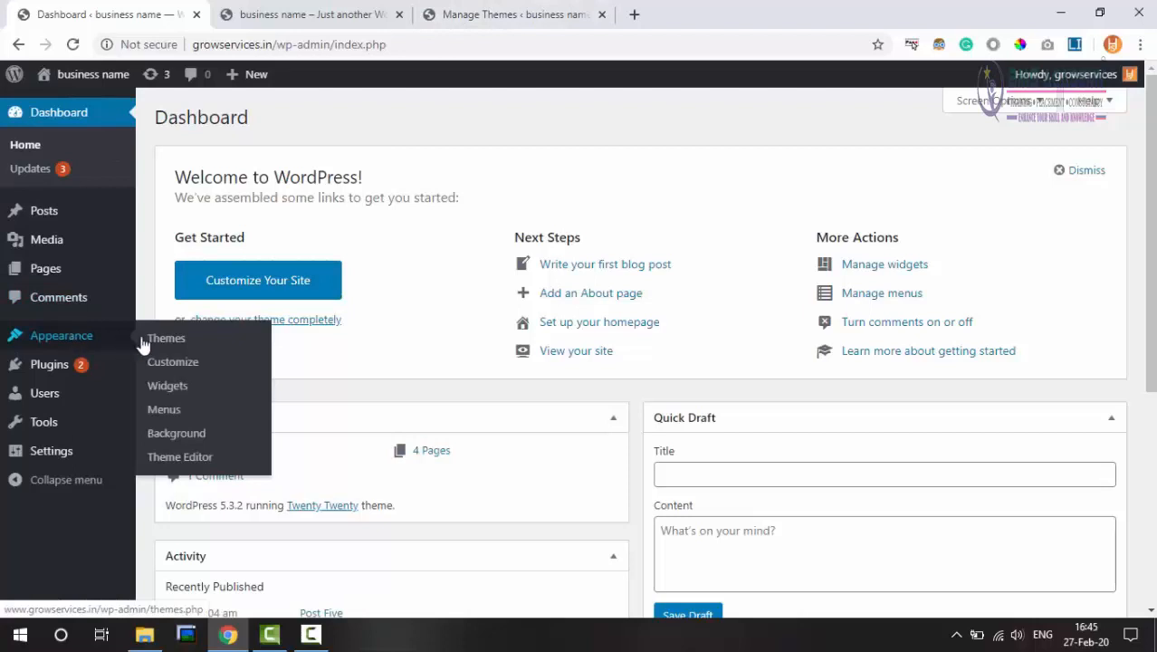
click(507, 14)
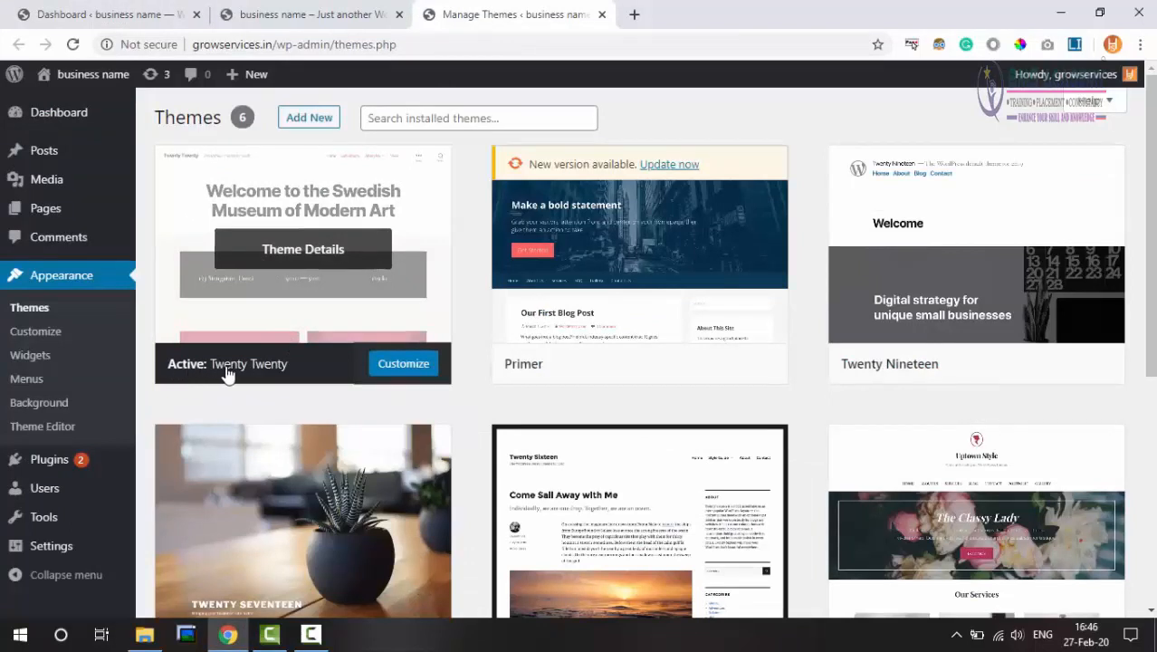
click(401, 370)
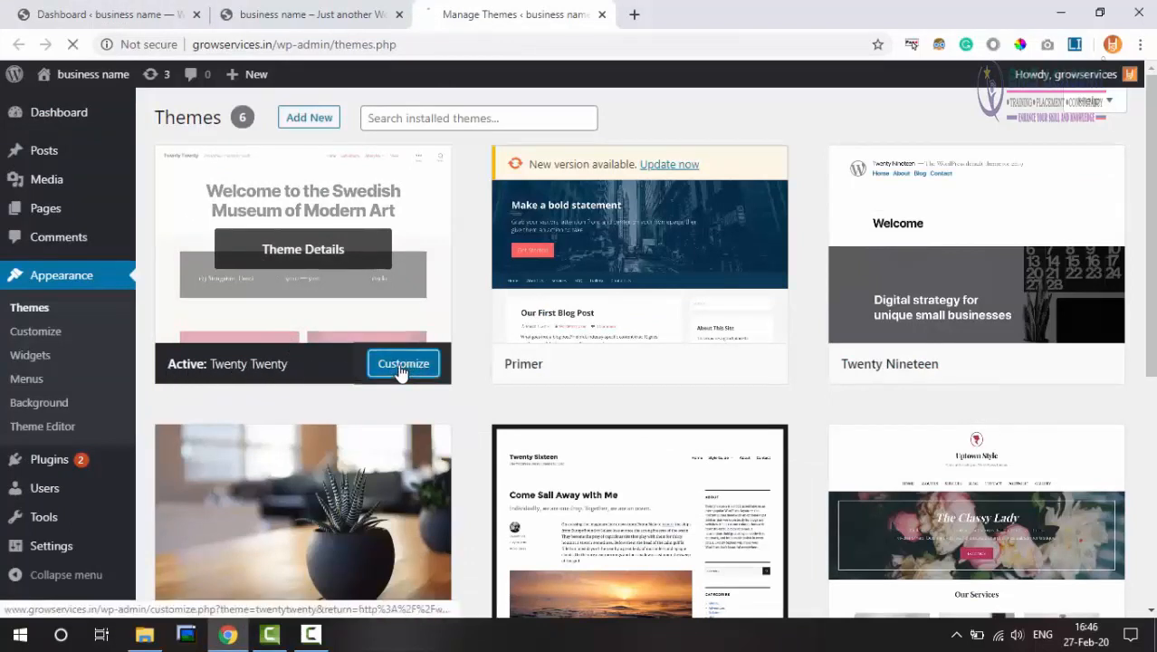
click(248, 12)
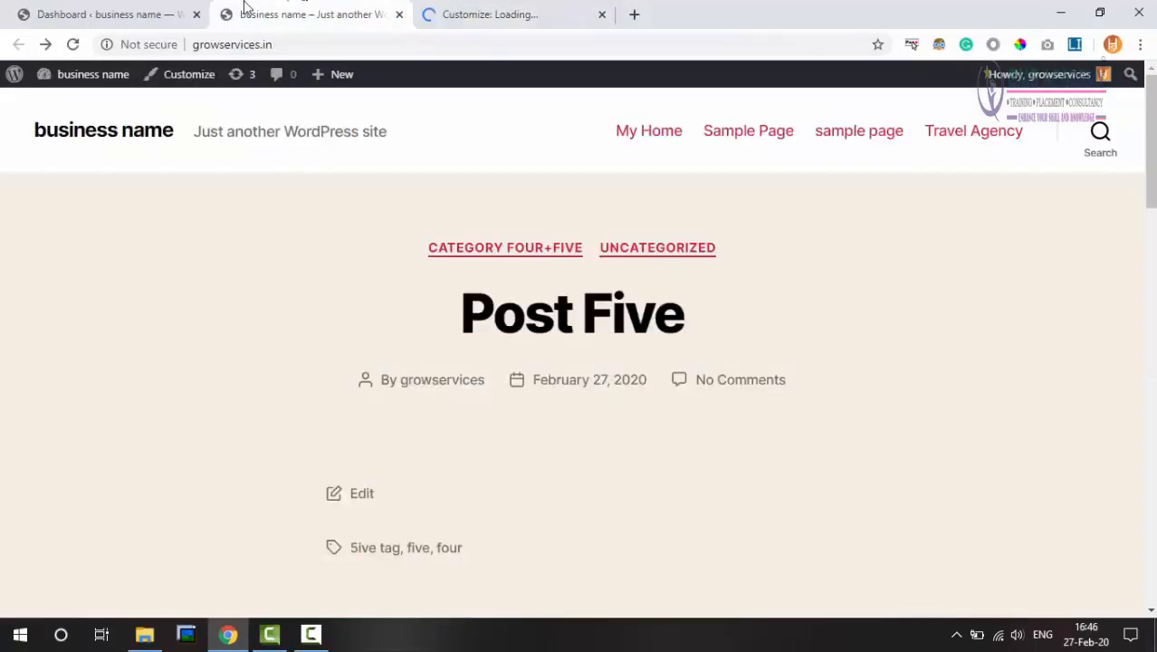
click(137, 11)
click(334, 9)
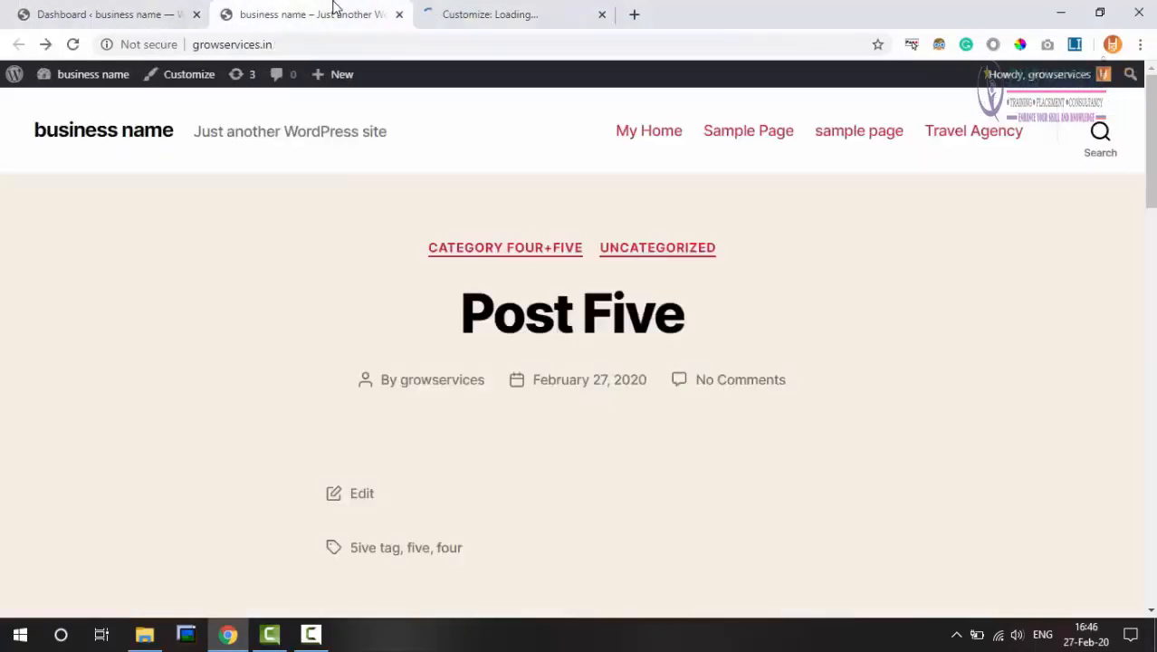
click(196, 15)
click(195, 14)
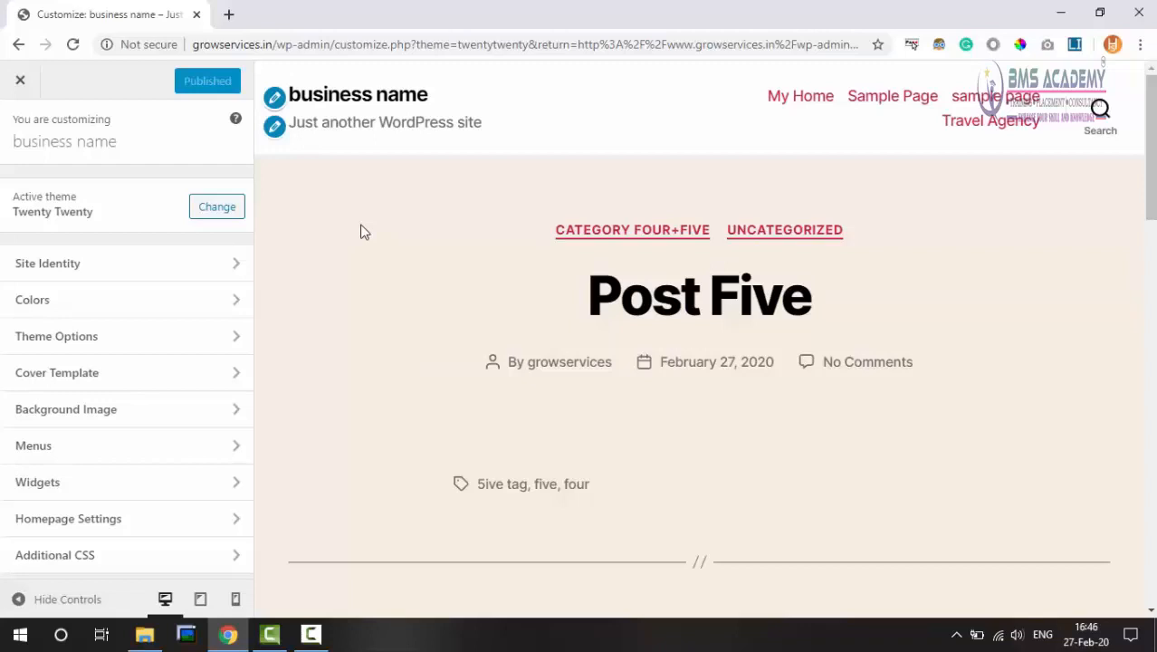
Look through the customizer's homepage preview and browse the installed themes available for changing the active theme.
scroll(366, 299, down, 4)
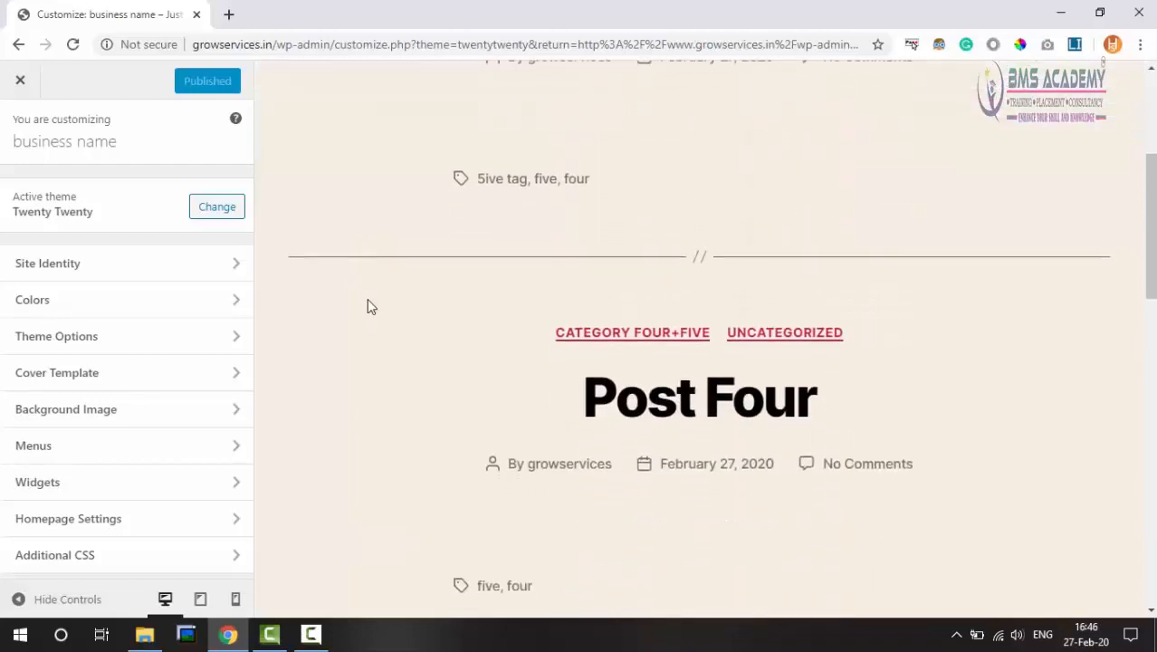
scroll(366, 299, up, 4)
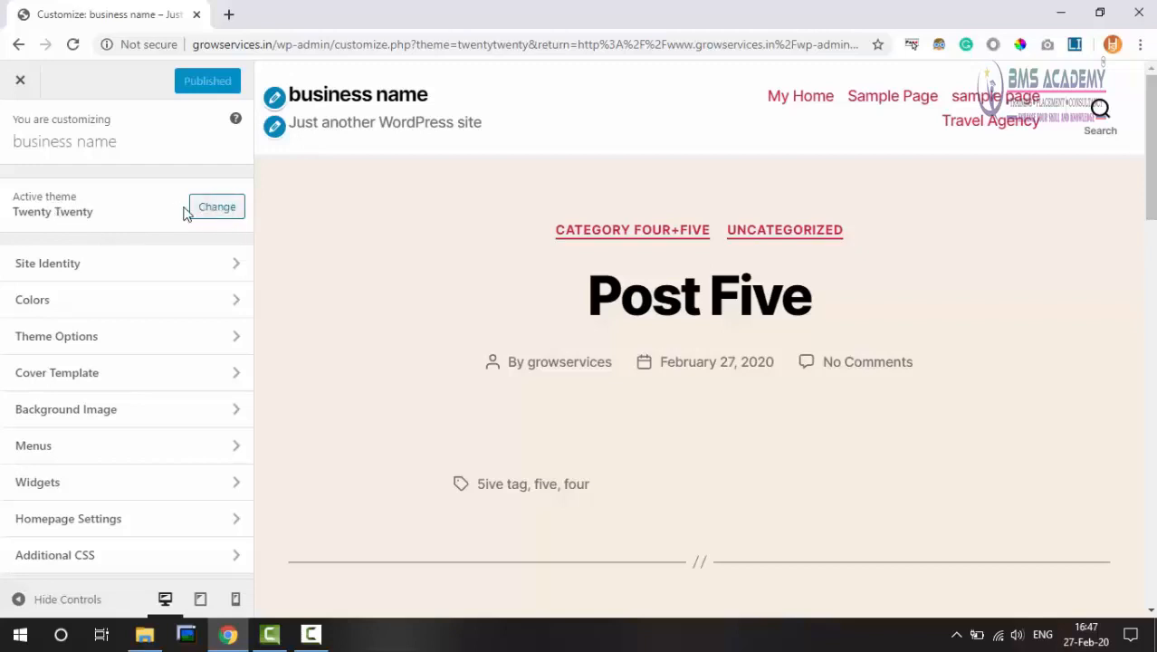
click(216, 214)
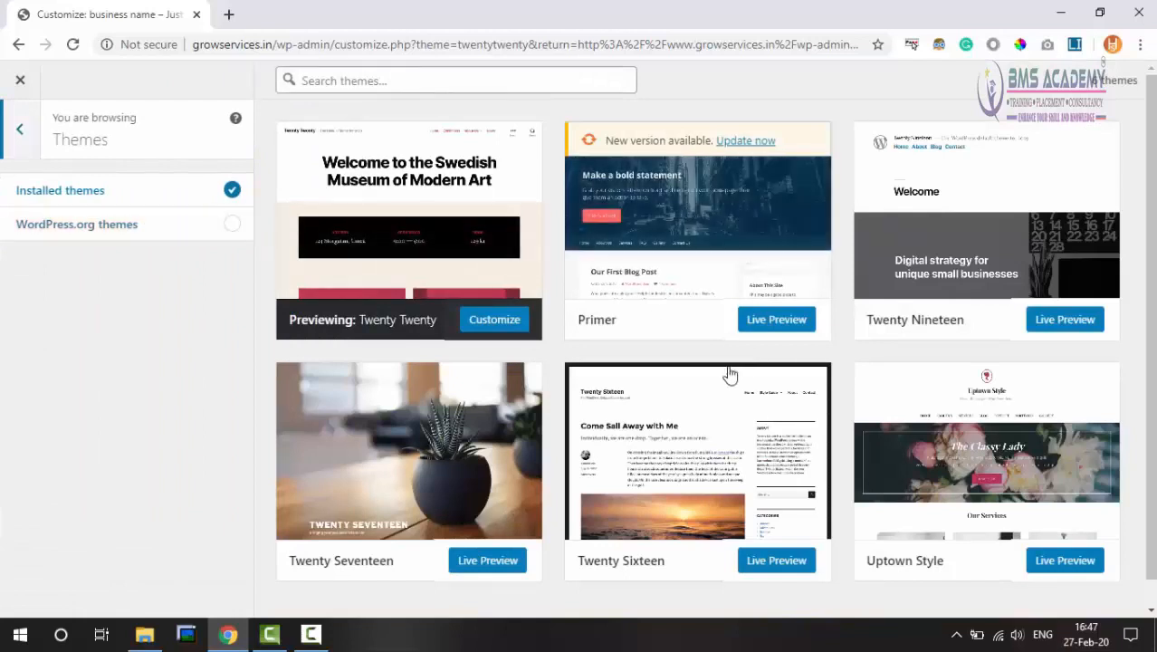
scroll(724, 375, down, 1)
scroll(715, 376, up, 1)
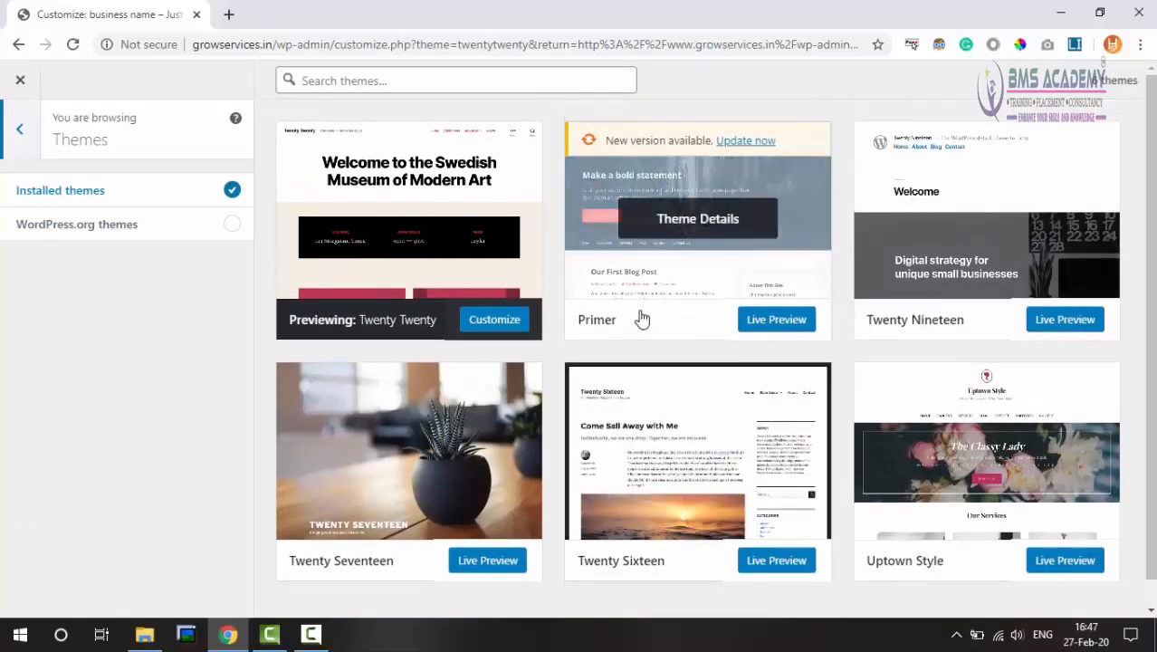
Open the WordPress dashboard in a new browser tab and bring up the page for adding new themes.
right_click(141, 11)
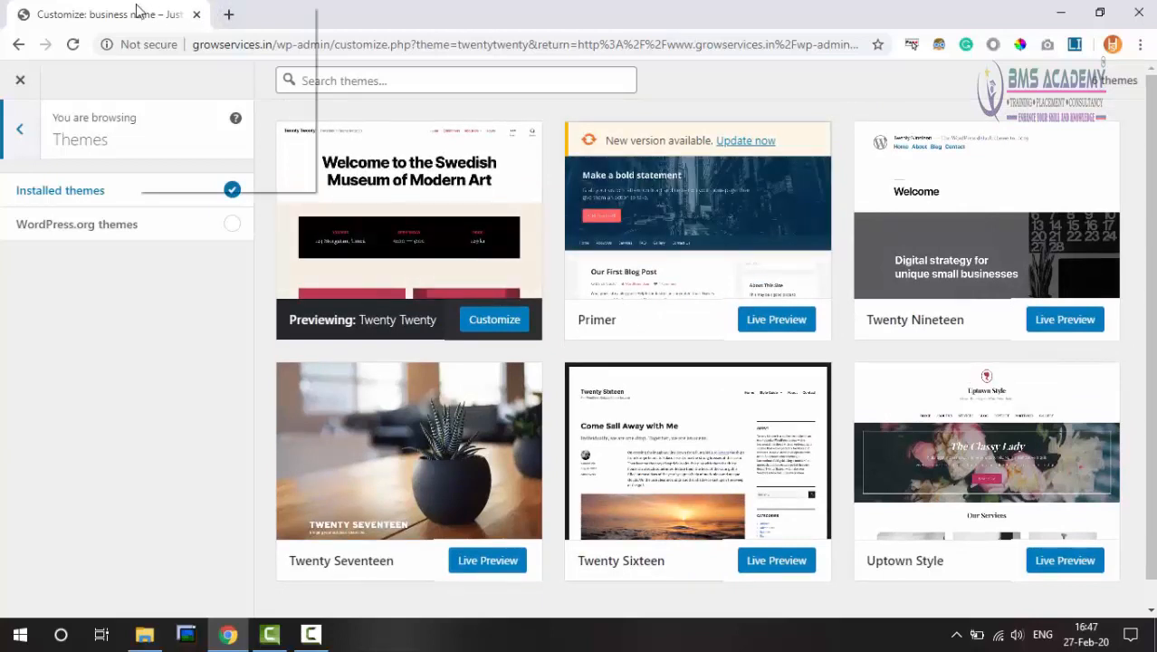
click(76, 14)
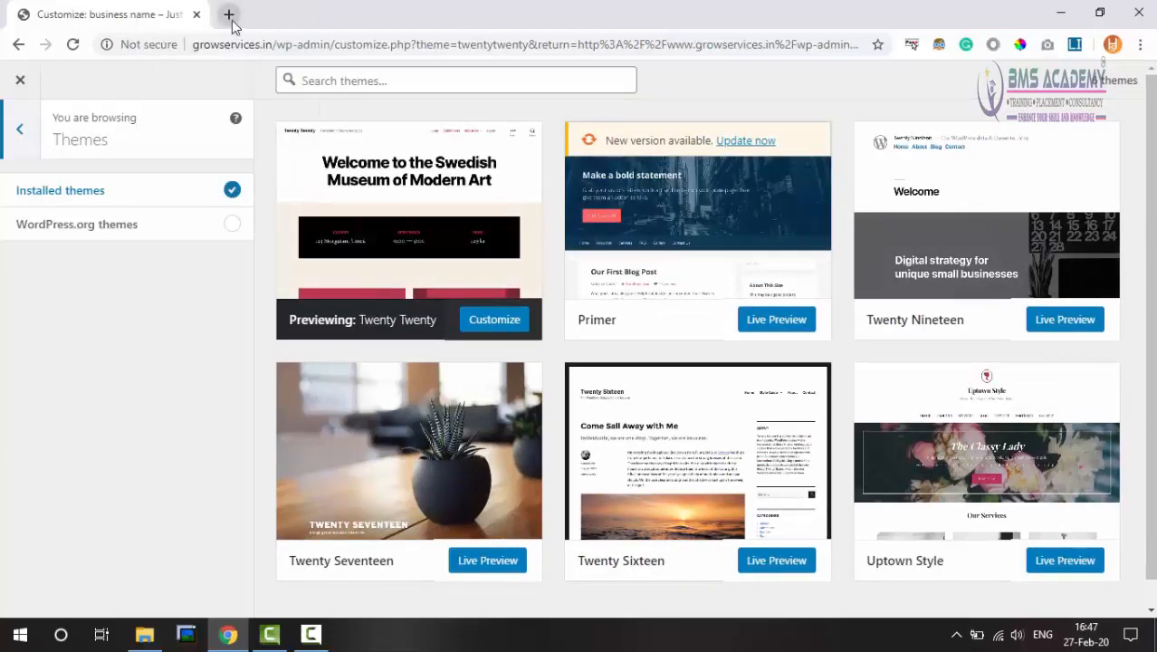
click(230, 13)
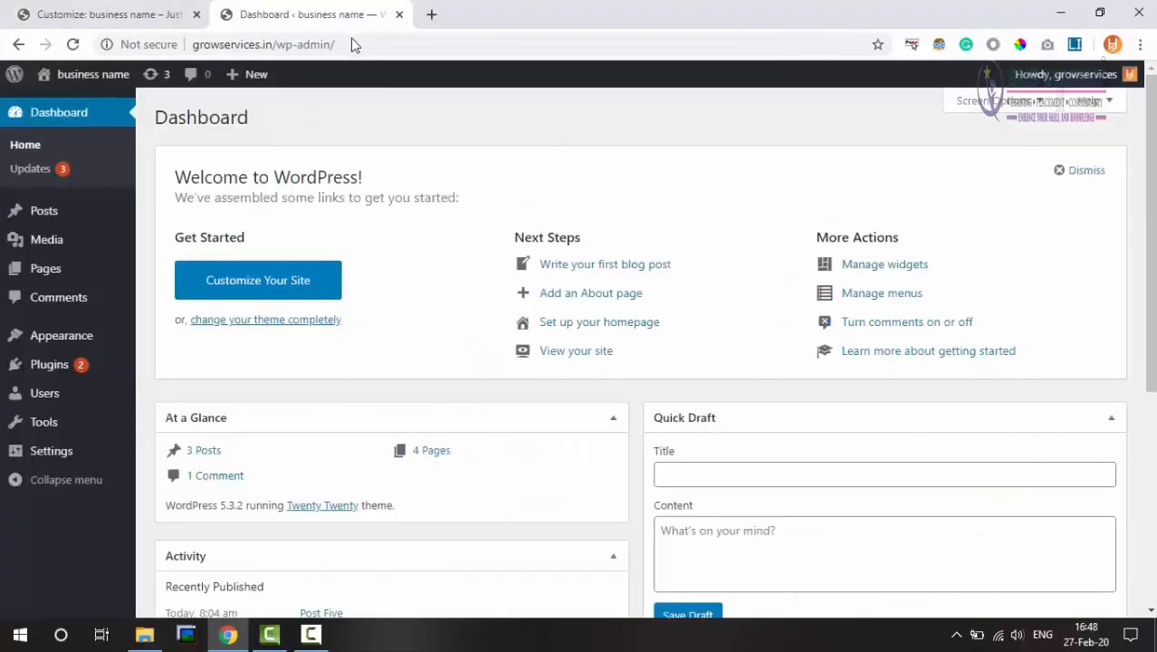
mouse_move(88, 344)
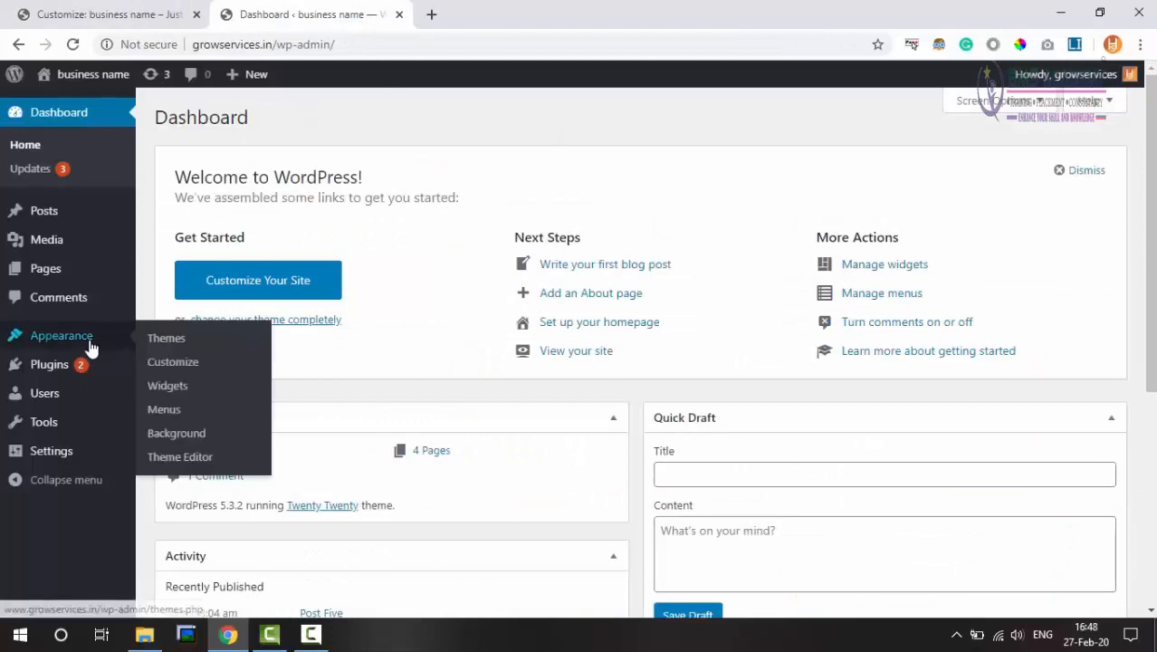
click(161, 340)
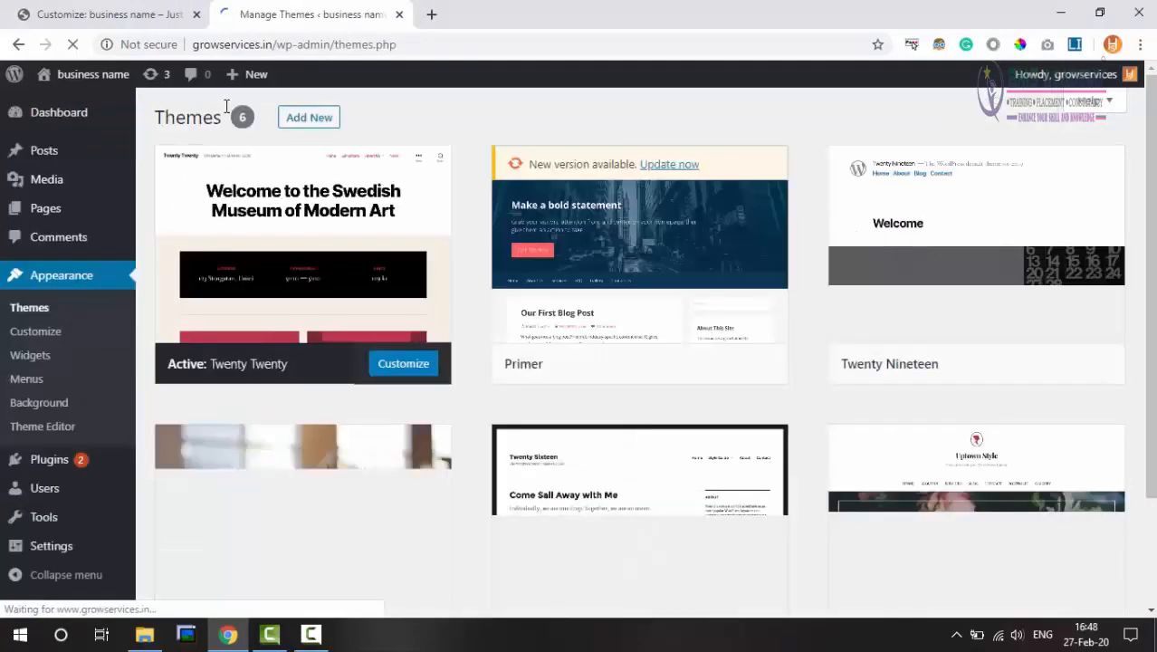
click(310, 123)
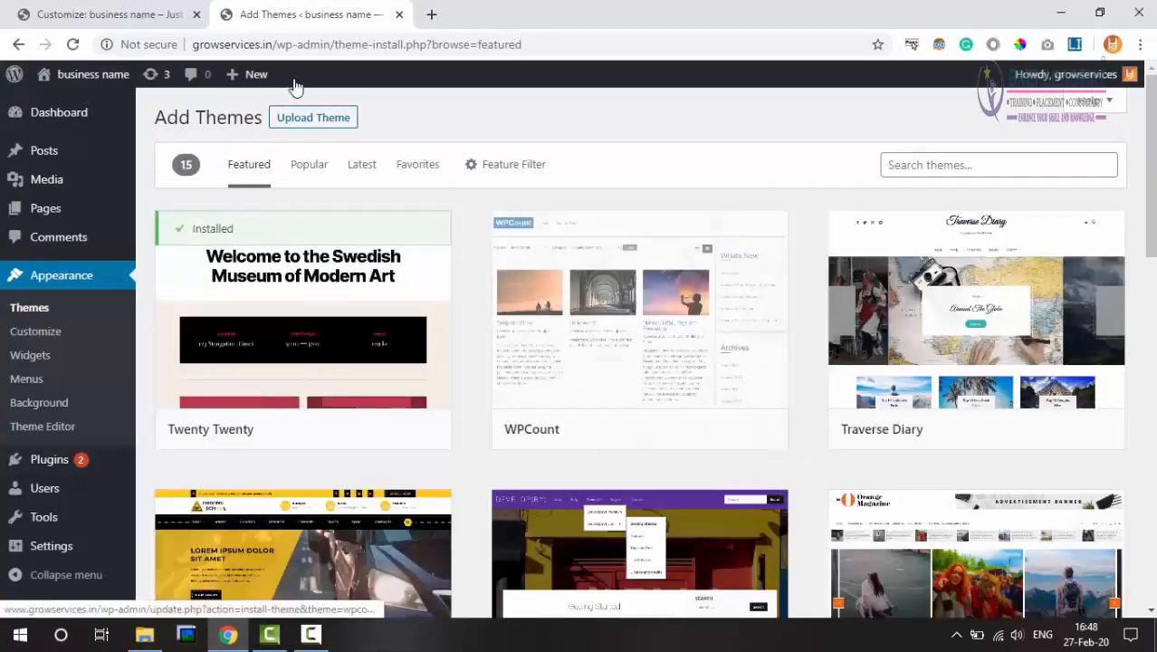
Return to the customizer and leave the theme browser for the main customization options of Twenty Twenty.
click(100, 14)
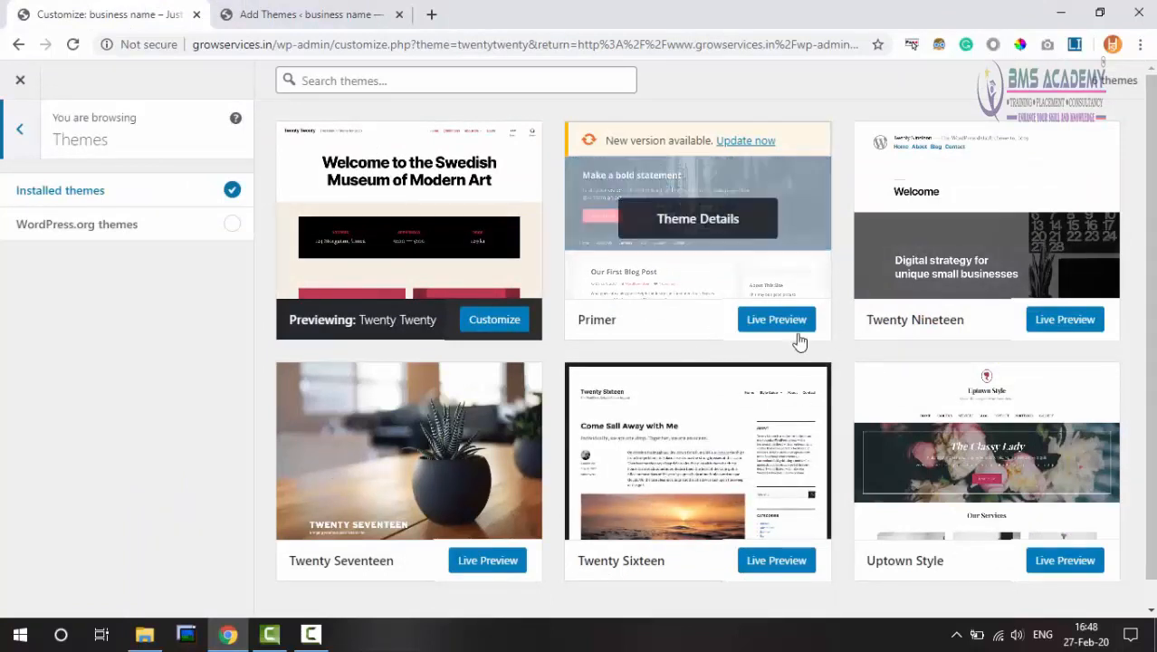
click(18, 131)
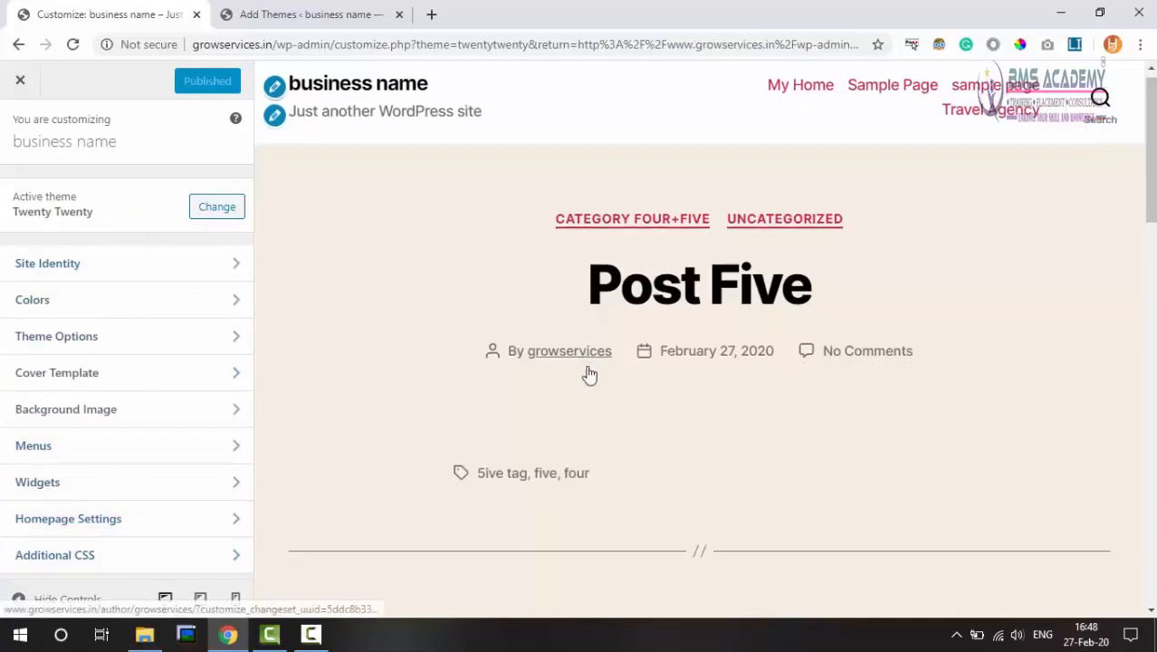
scroll(589, 371, down, 3)
scroll(590, 371, up, 3)
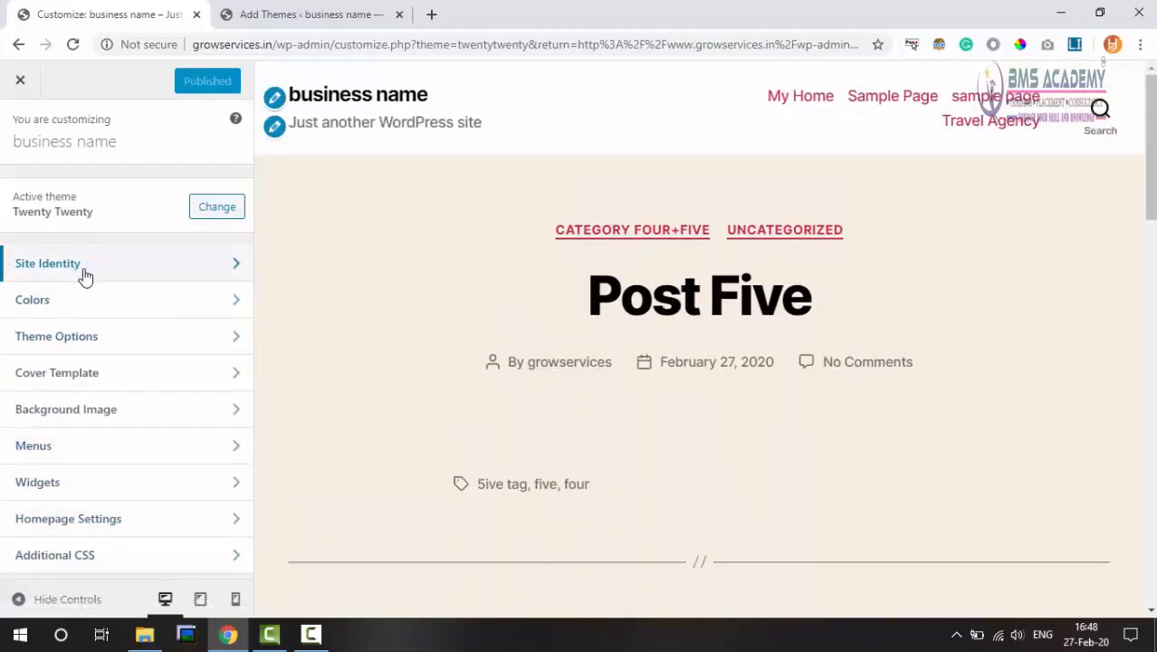
Try to change the site title to "Here" in the Site Identity settings.
click(167, 269)
triple_click(156, 283)
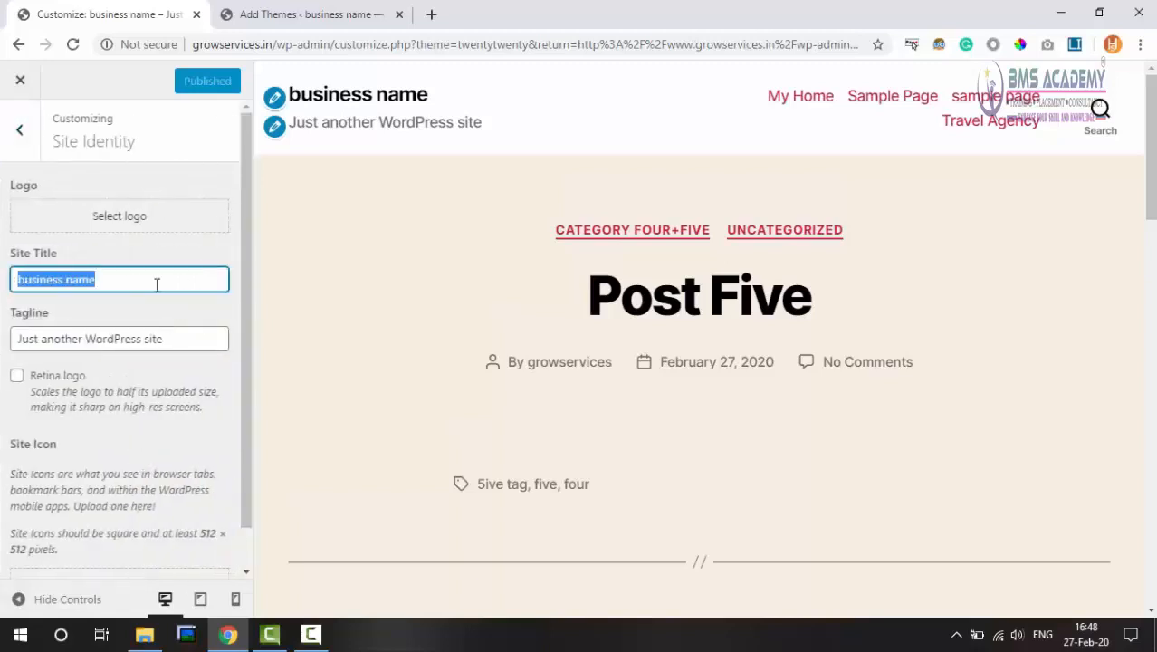
text(Here)
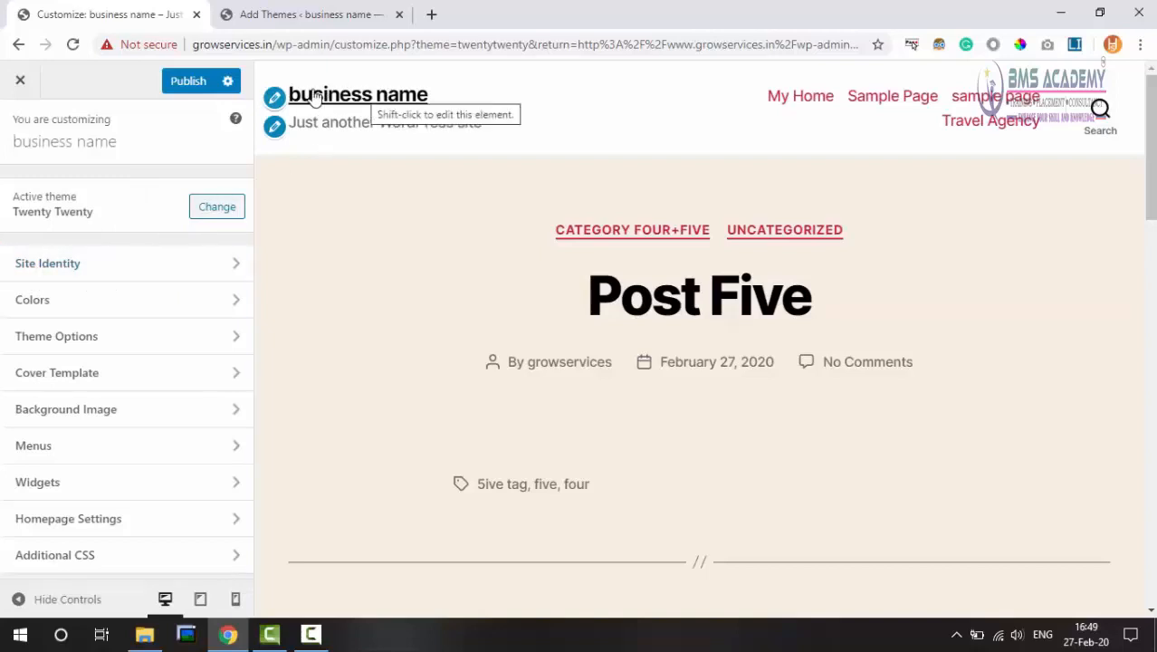
Open the Site Identity settings and set the site title to "here you change business name".
click(111, 264)
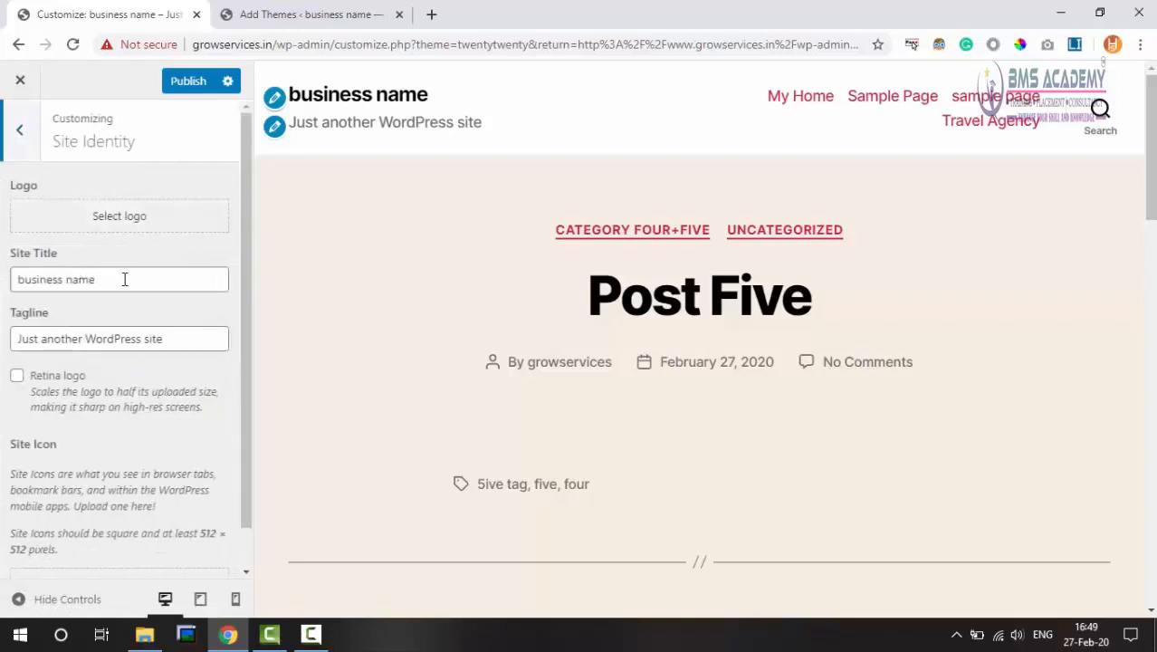
triple_click(124, 279)
text(here)
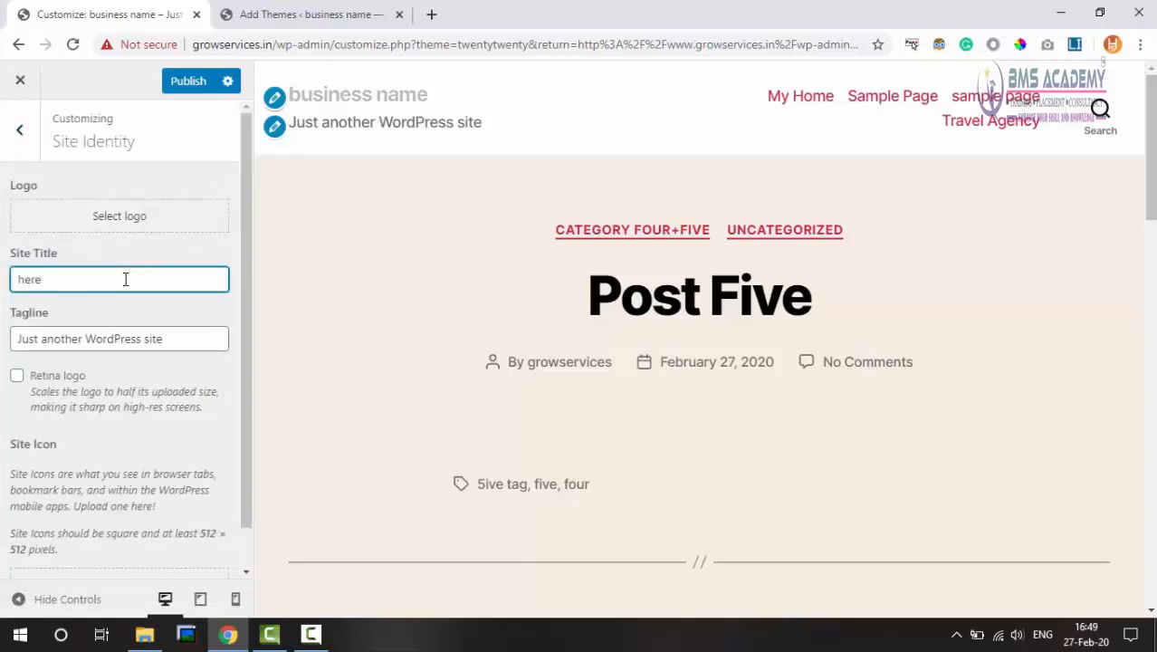
text( you change)
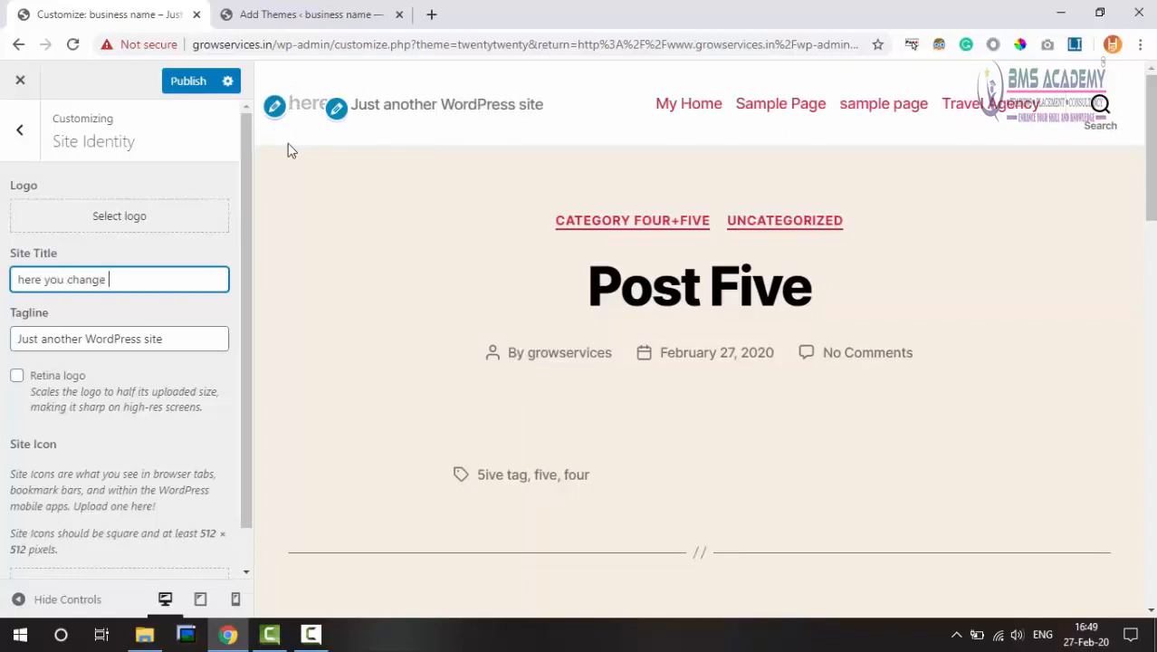
text( business name)
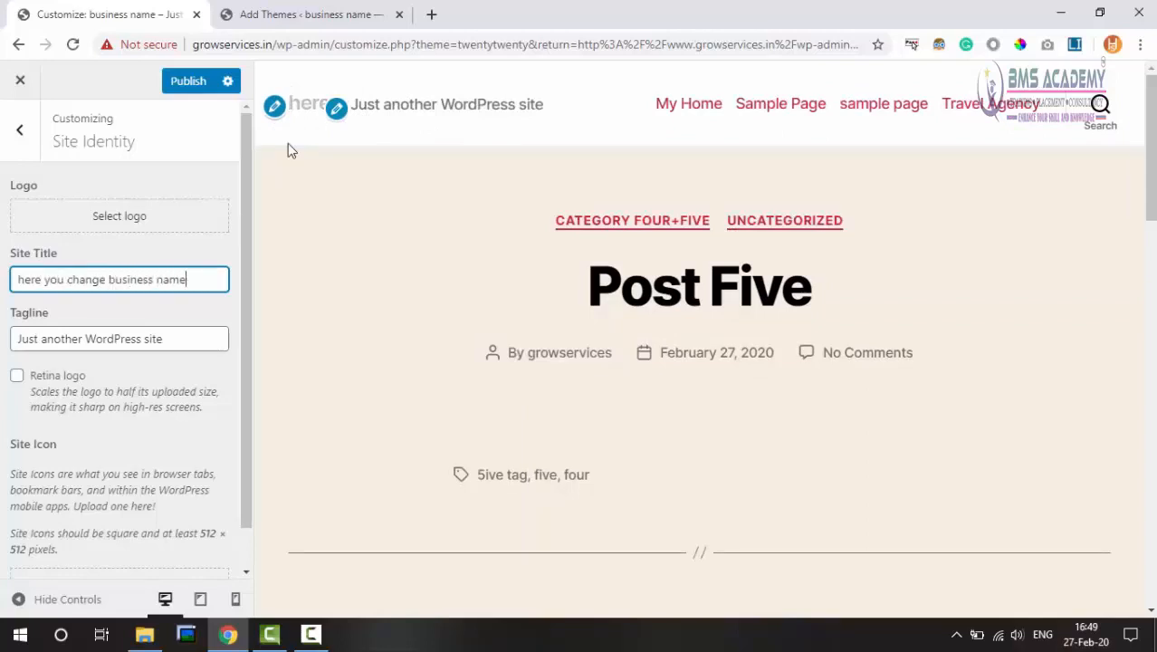
Replace the whole site title with "Grampus Infotech".
key(ctrl+a)
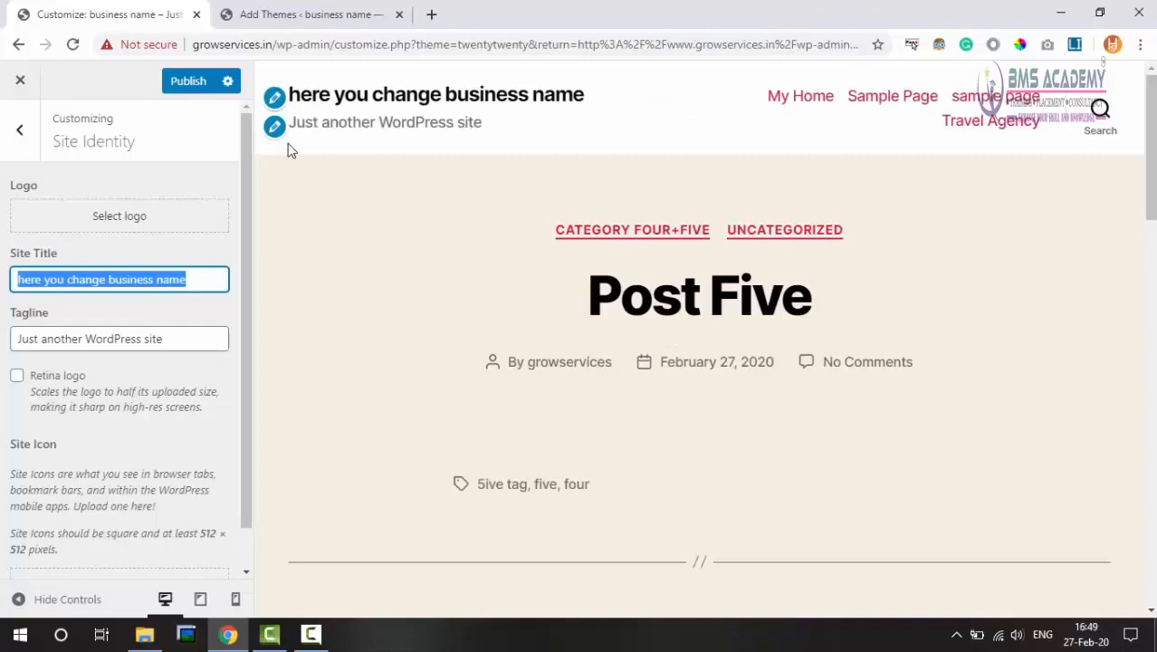
text(Grampus Infotech)
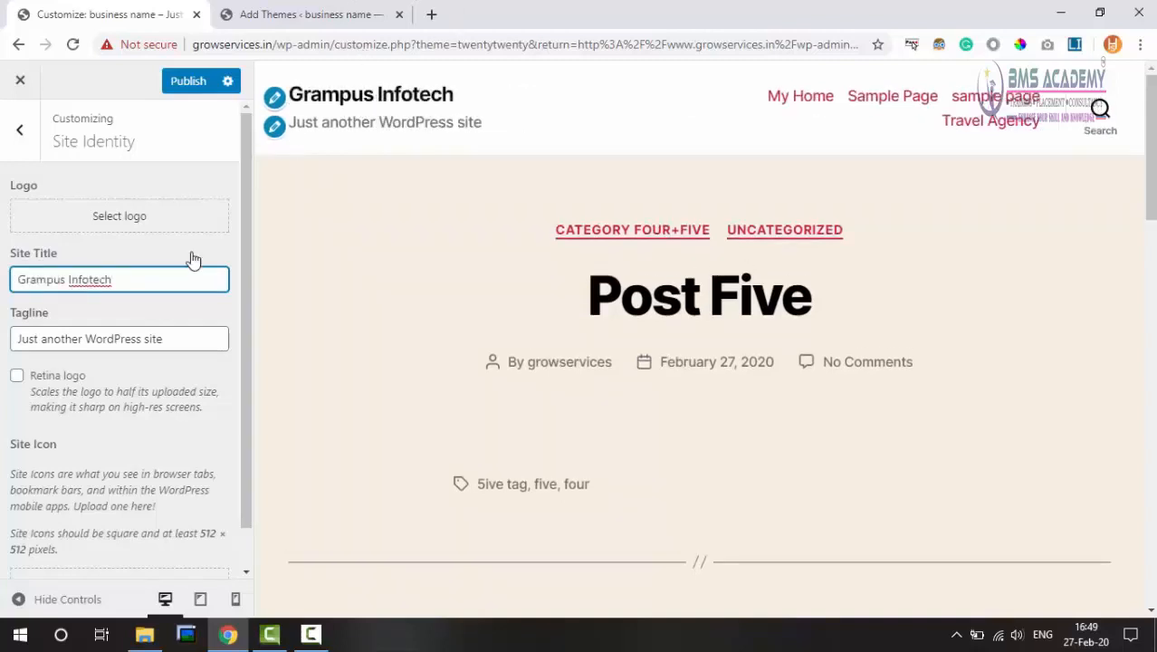
click(170, 338)
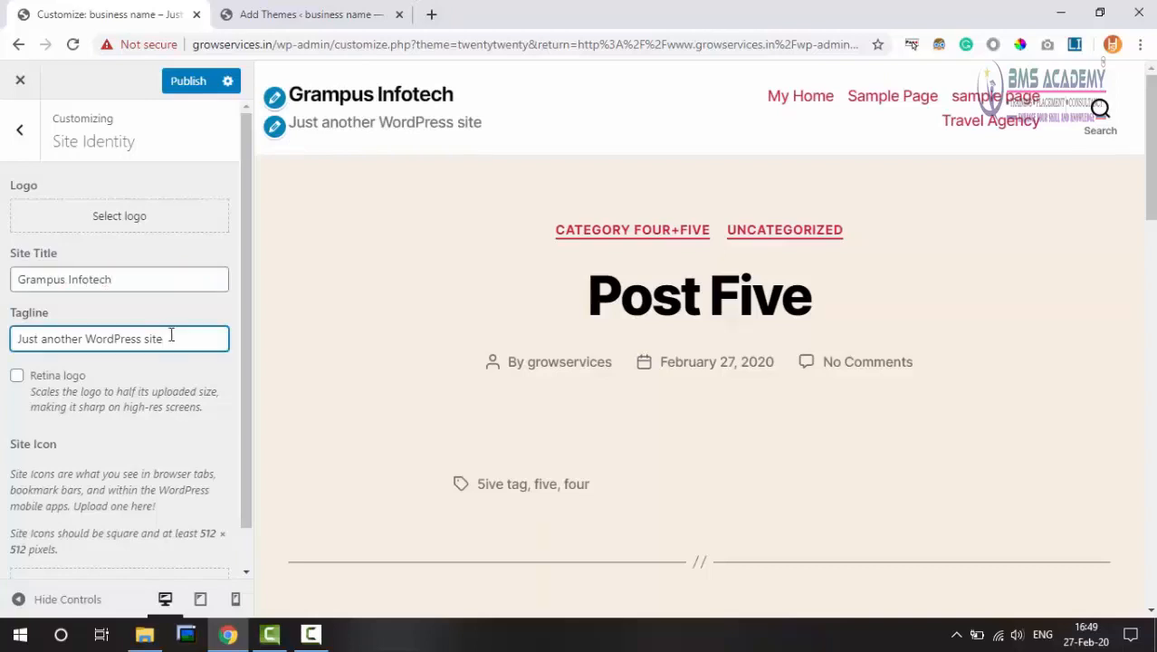
click(158, 281)
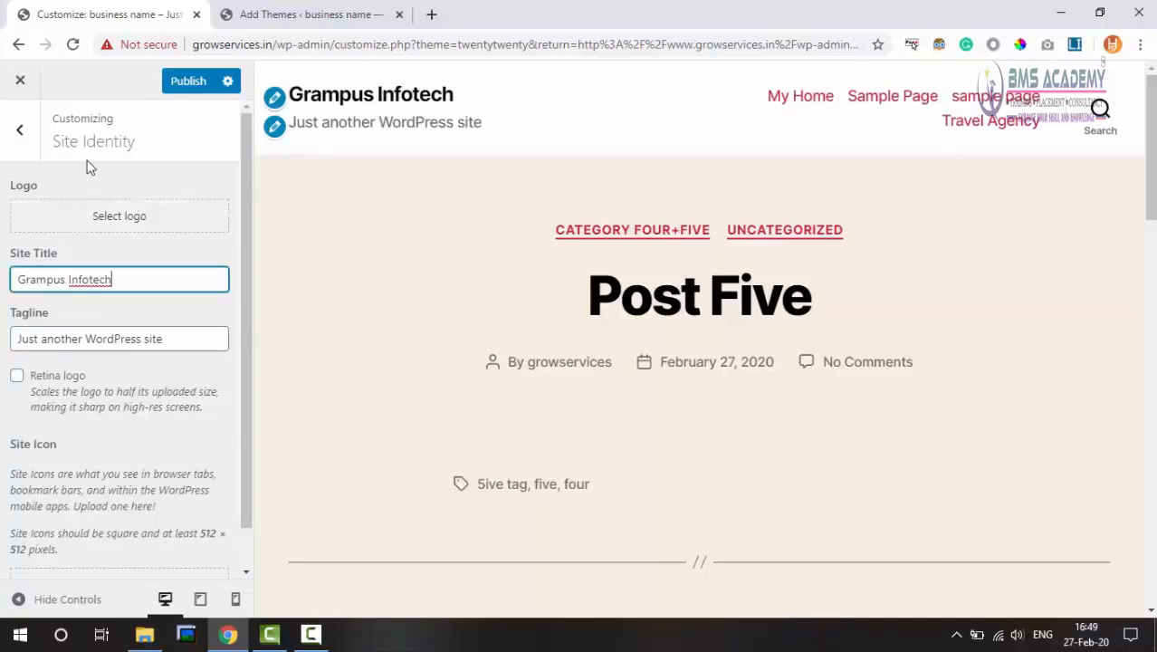
click(20, 131)
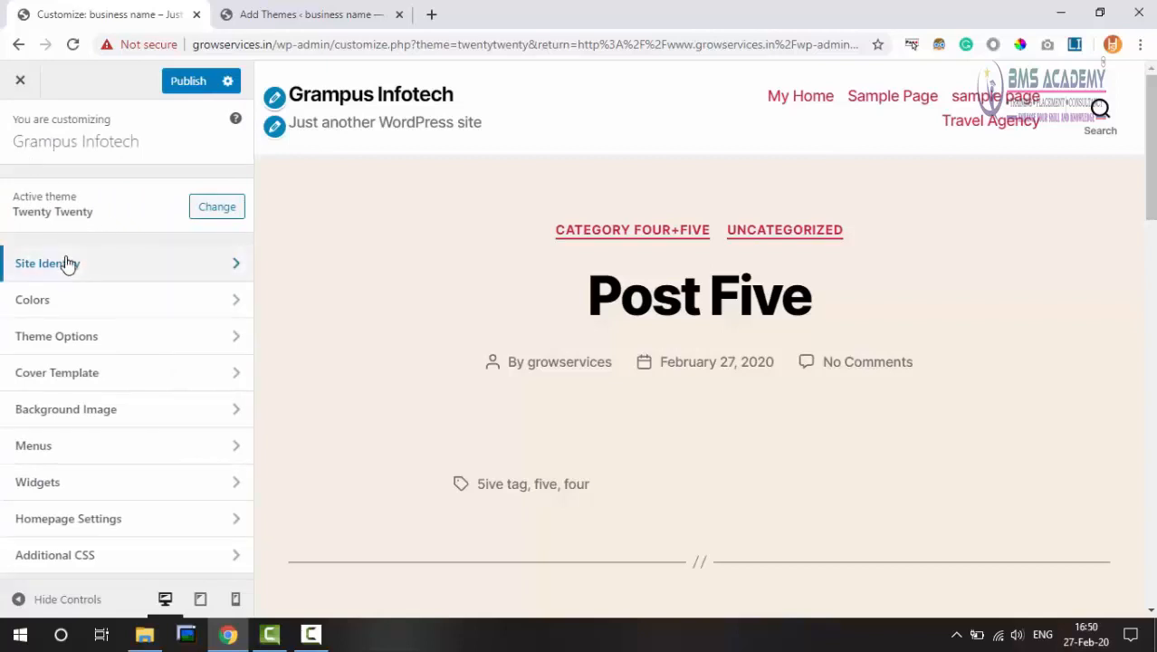
click(67, 262)
click(20, 134)
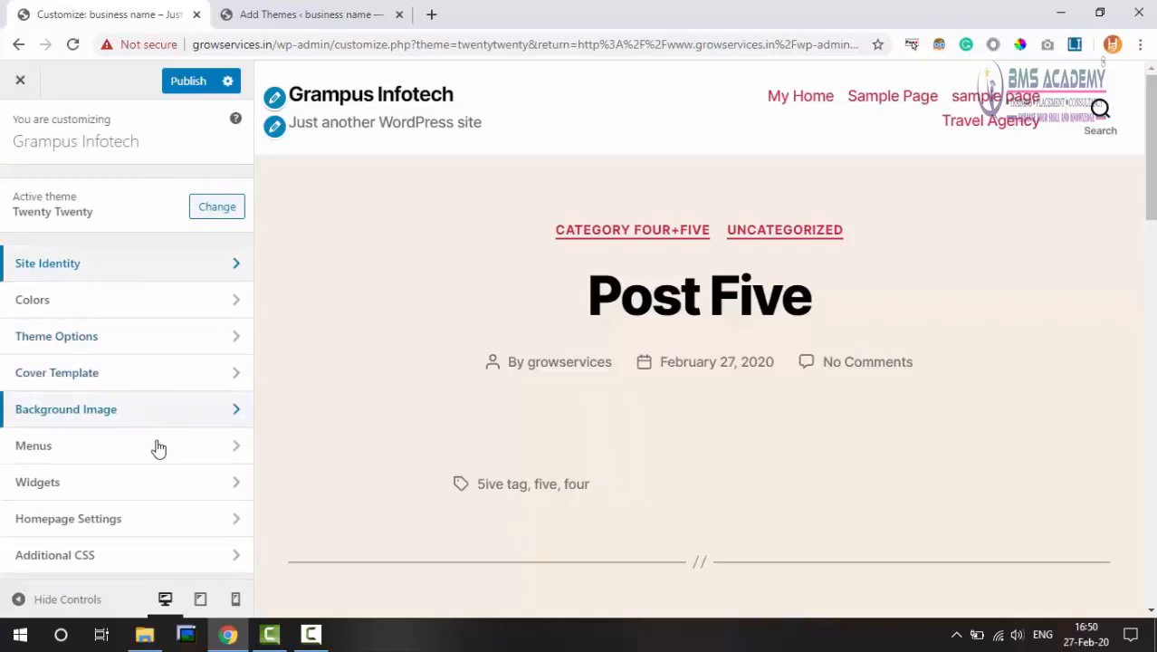
click(144, 529)
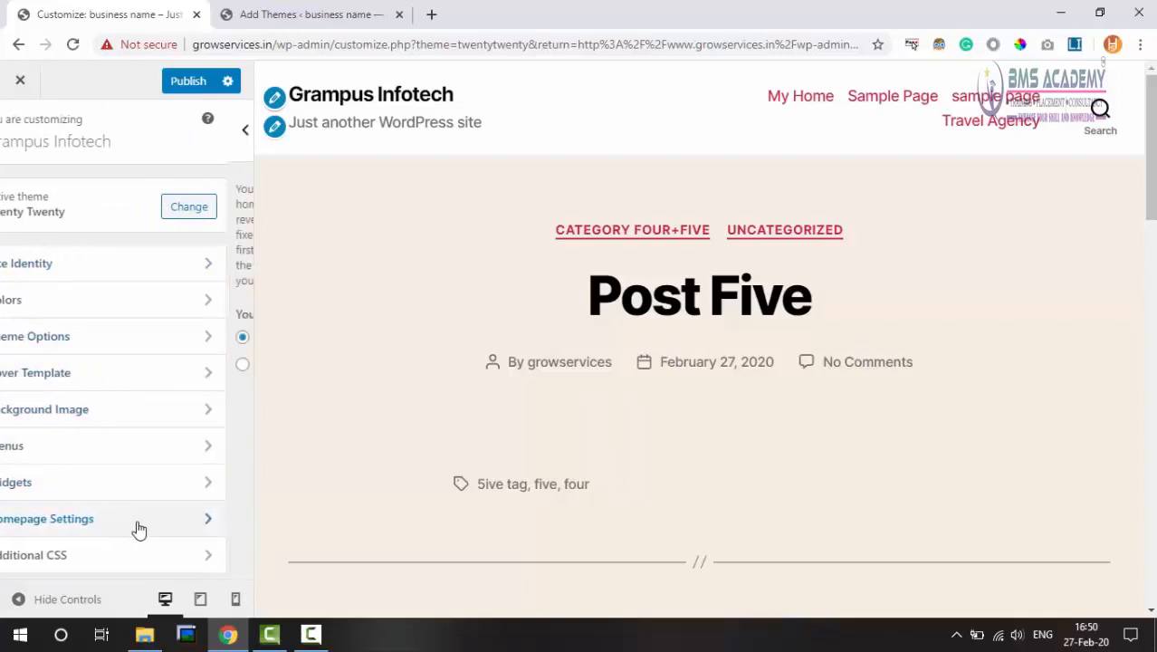
click(19, 129)
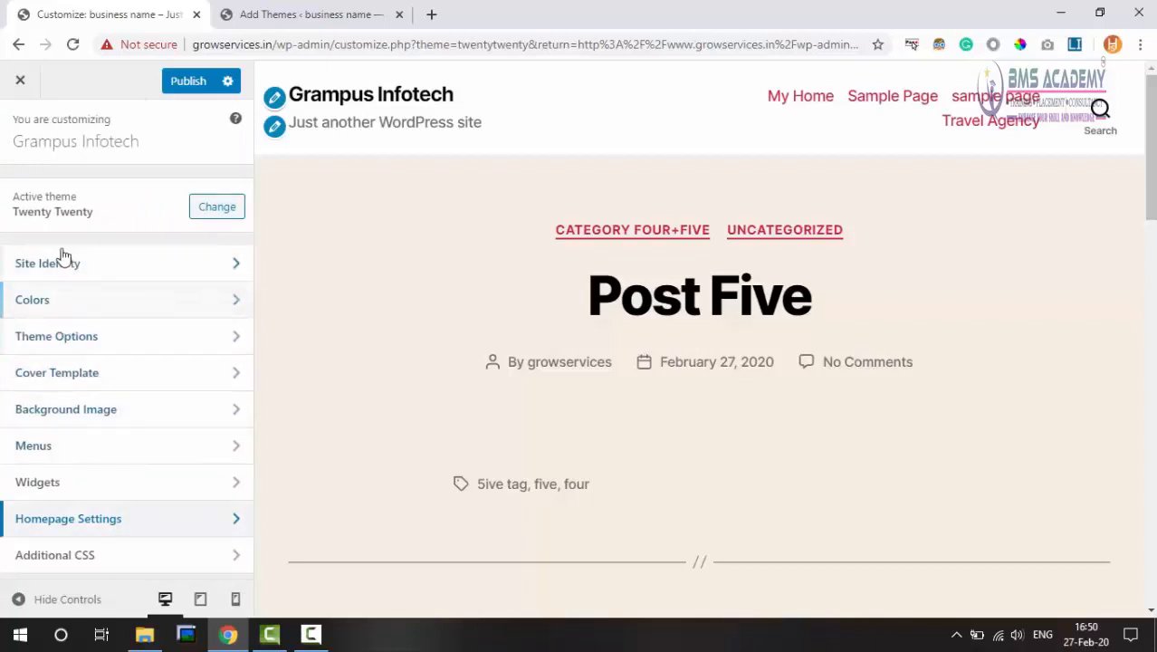
Replace the site title with "Business Name" in the Site Identity settings and publish the change.
click(274, 99)
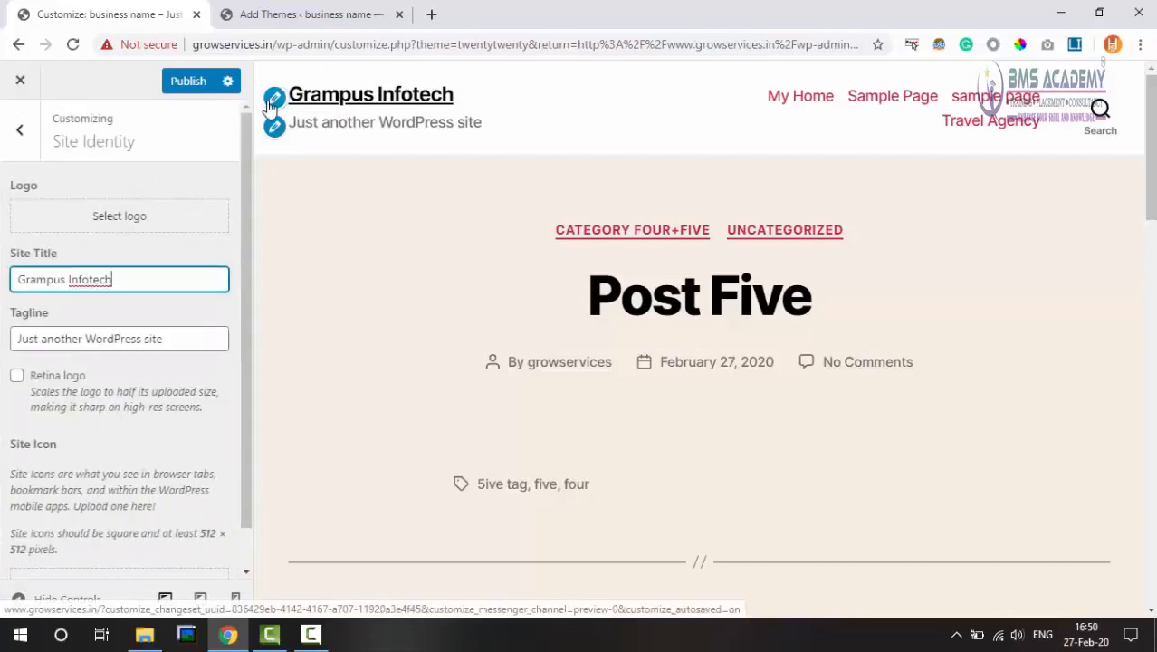
double_click(137, 280)
triple_click(138, 281)
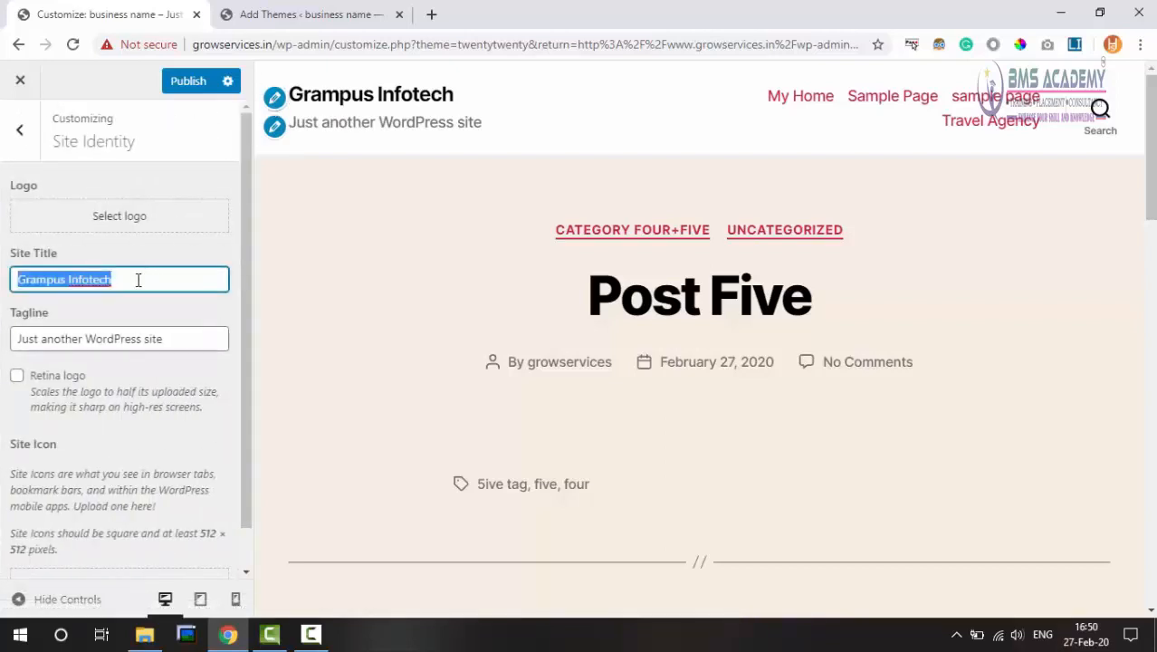
text(busne)
key(BackSpace)
key(BackSpace)
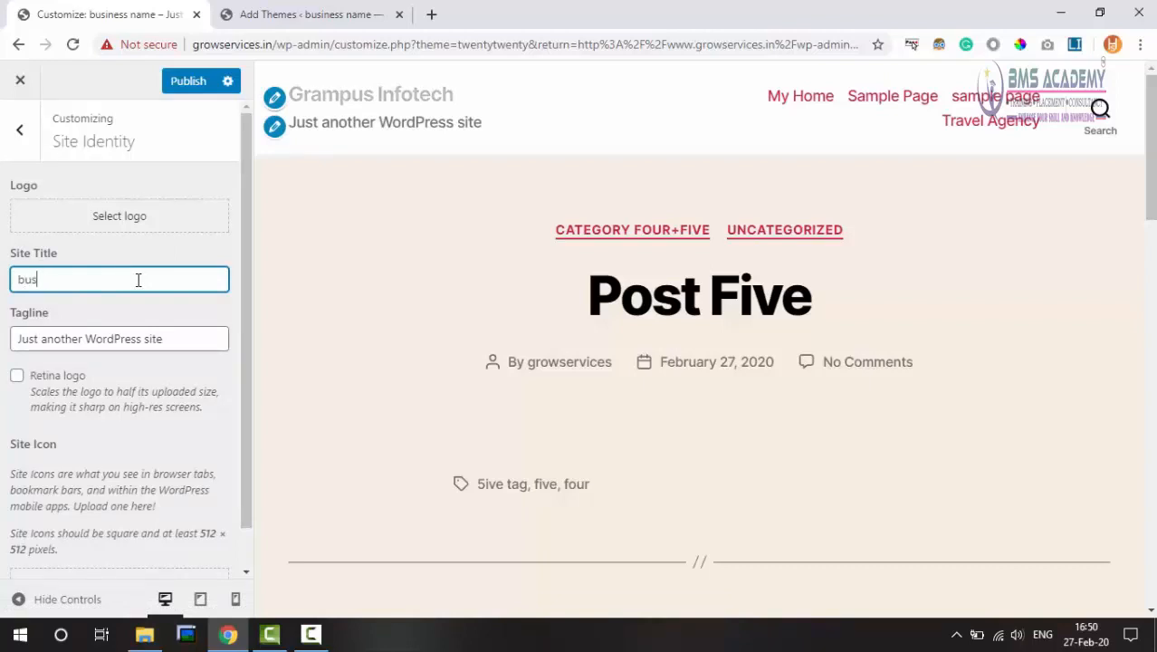
text(iness Name)
click(20, 130)
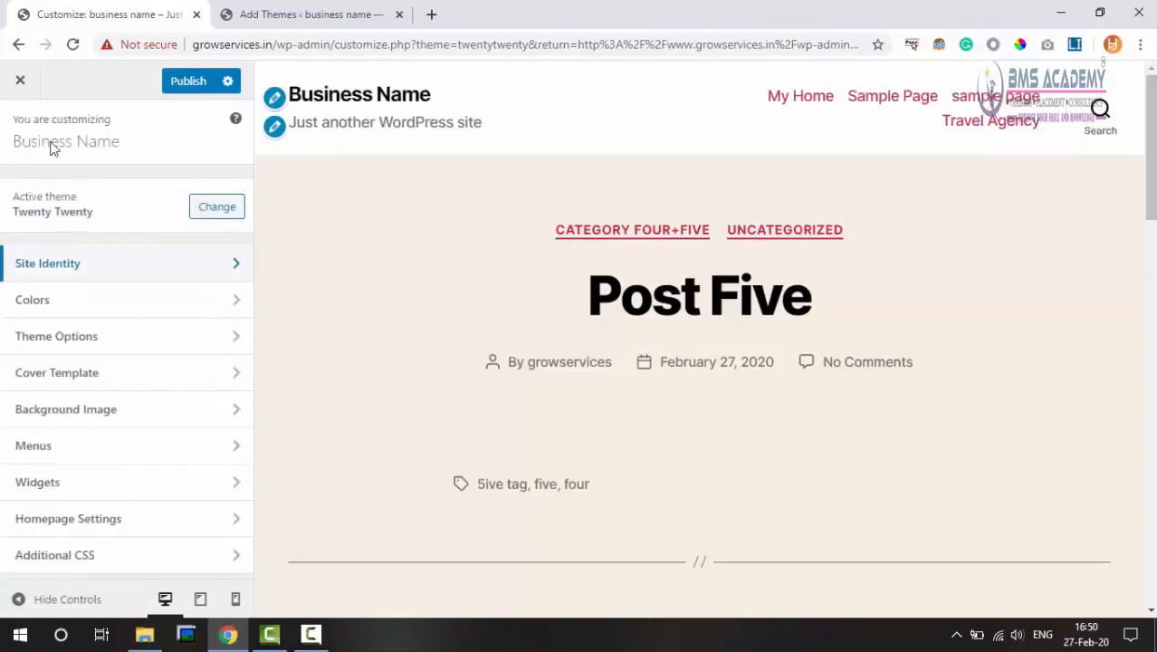
click(188, 82)
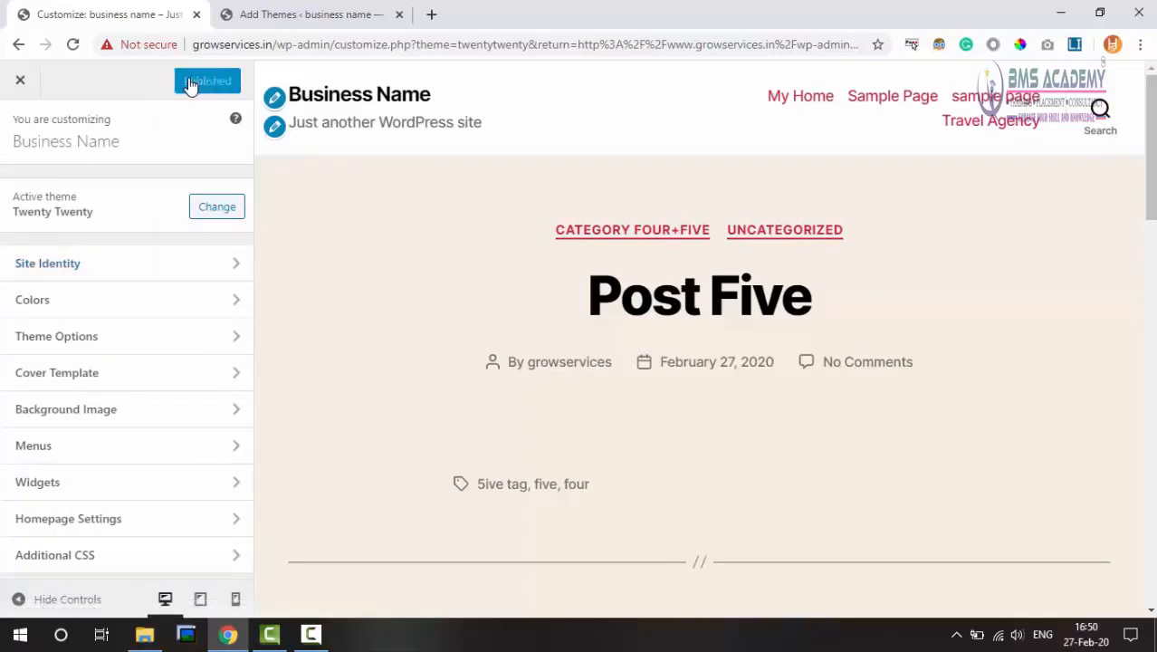
Leave the customizer, close the Add Themes page and reopen the customizer for the active Twenty Twenty theme.
click(21, 82)
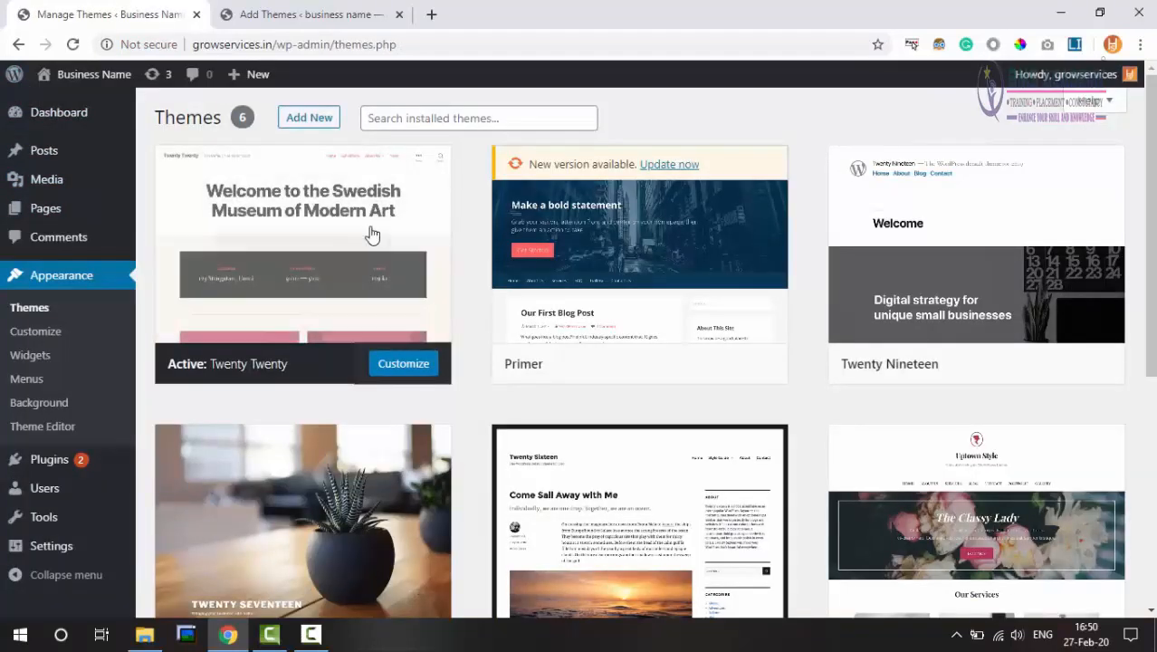
click(399, 15)
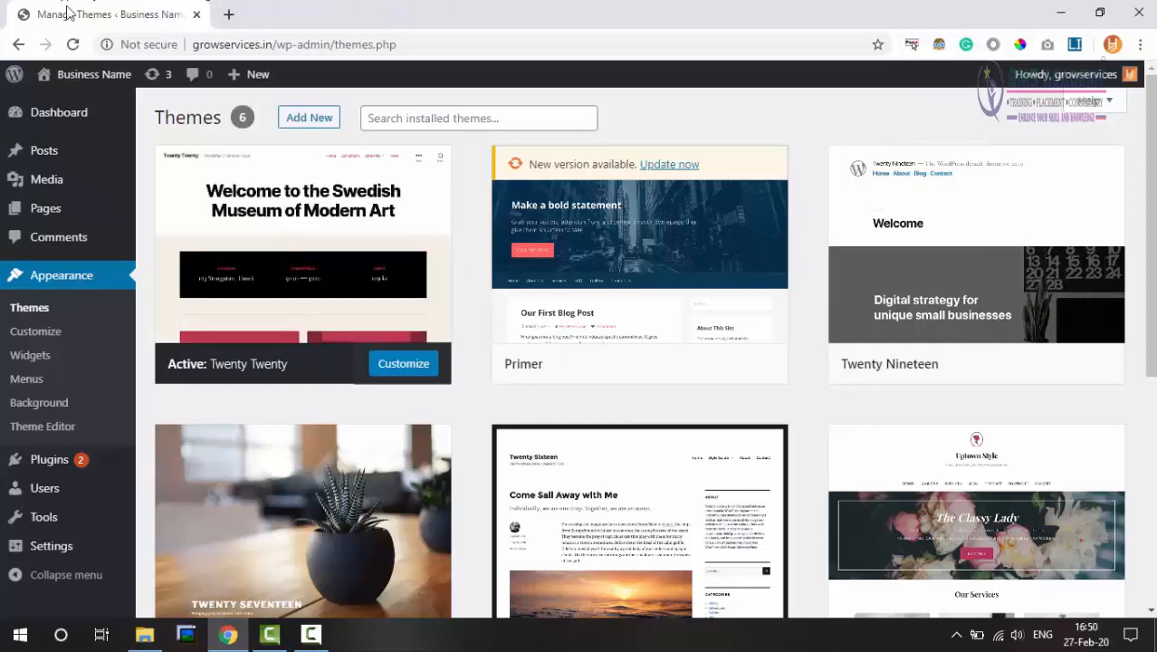
click(407, 364)
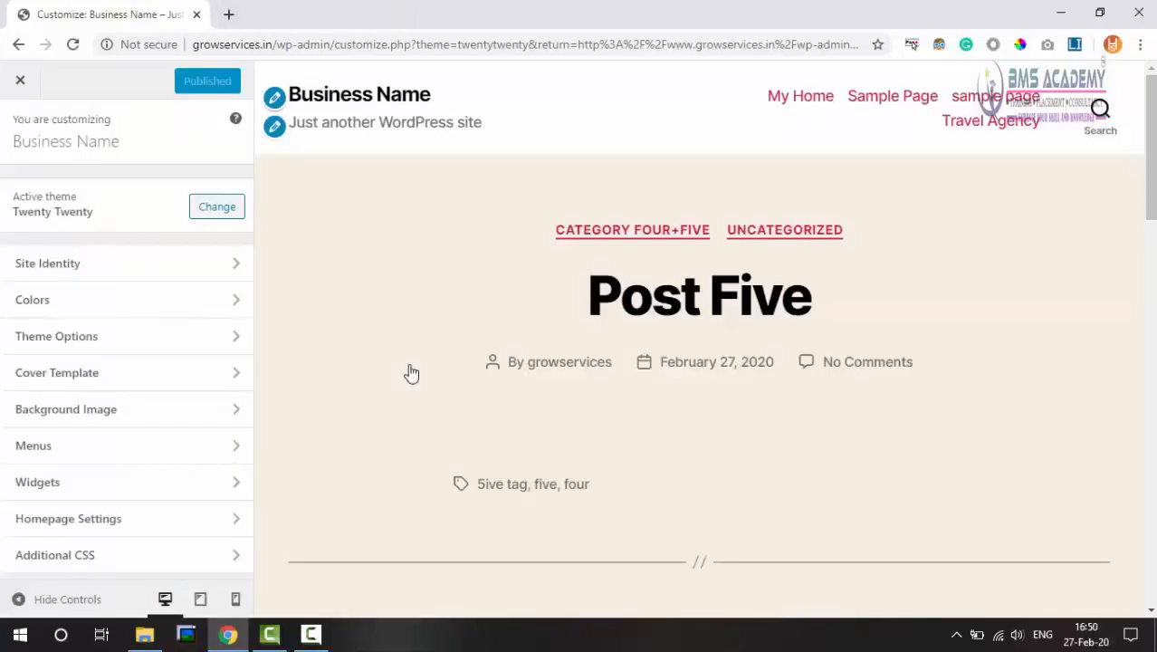